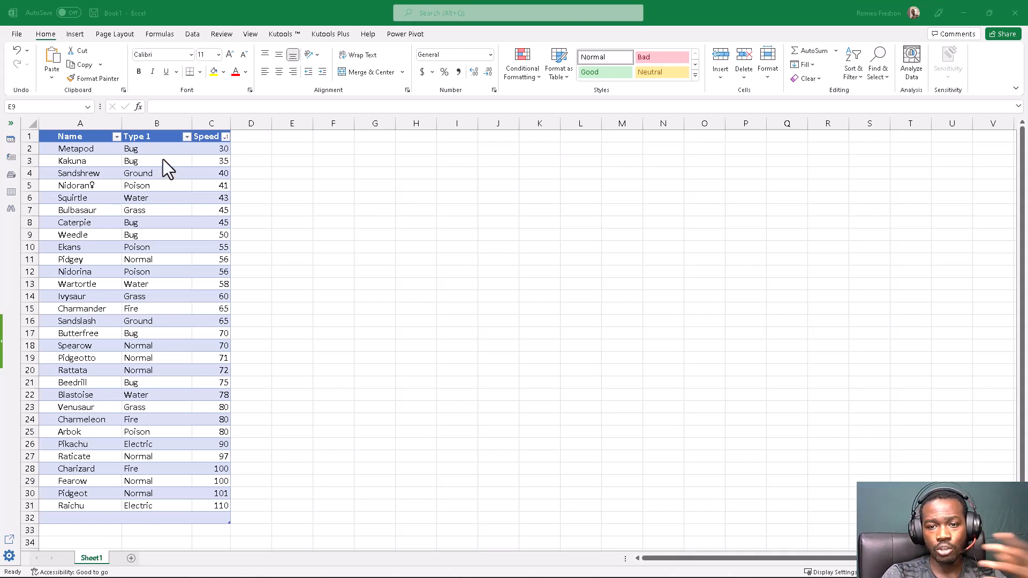
- Look over the Name, Type 1 and Speed columns of the table, from the first data row to the last
drag(207, 147, 208, 429)
click(209, 429)
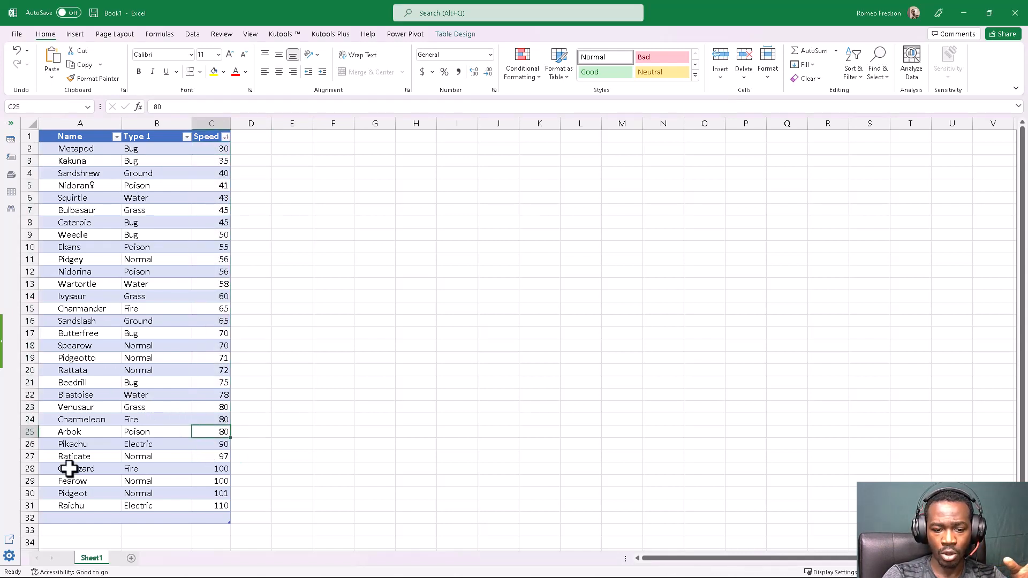
click(50, 506)
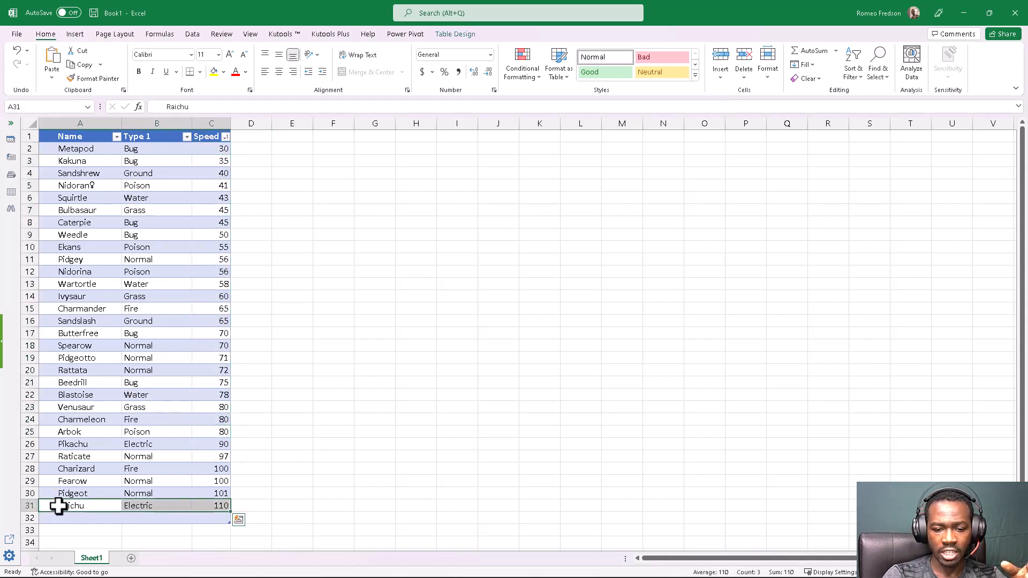
click(65, 148)
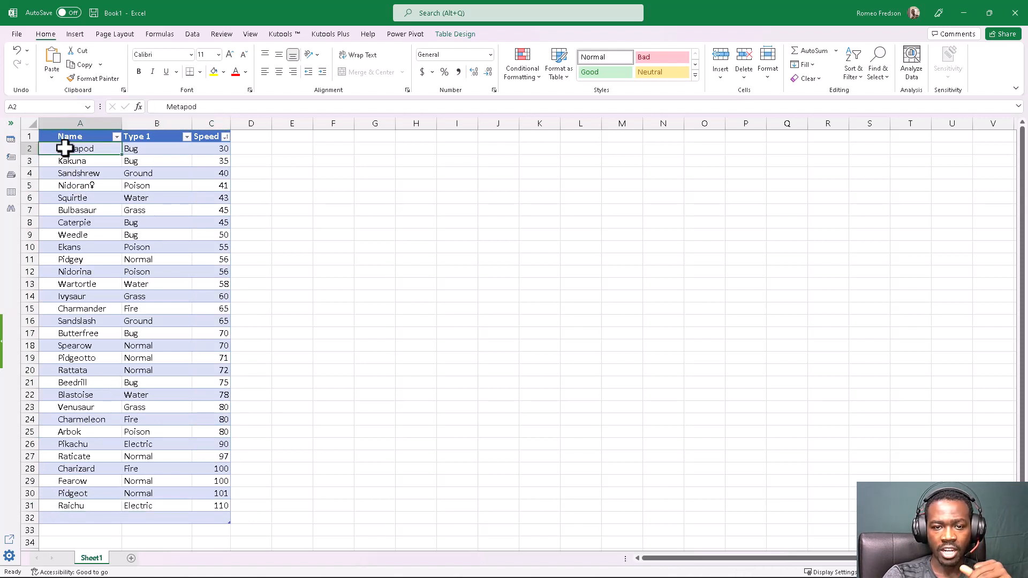
click(81, 131)
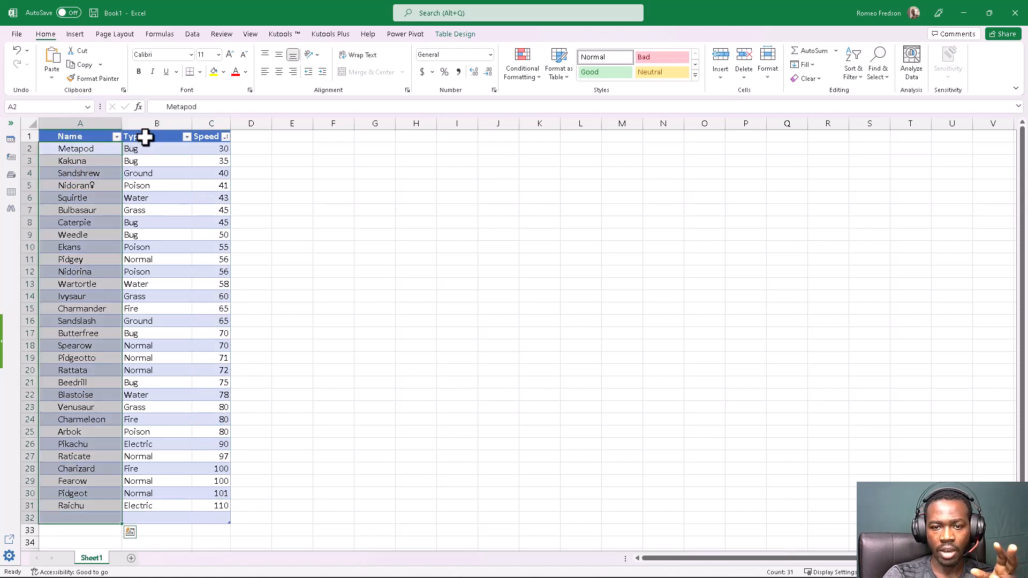
click(146, 137)
click(209, 138)
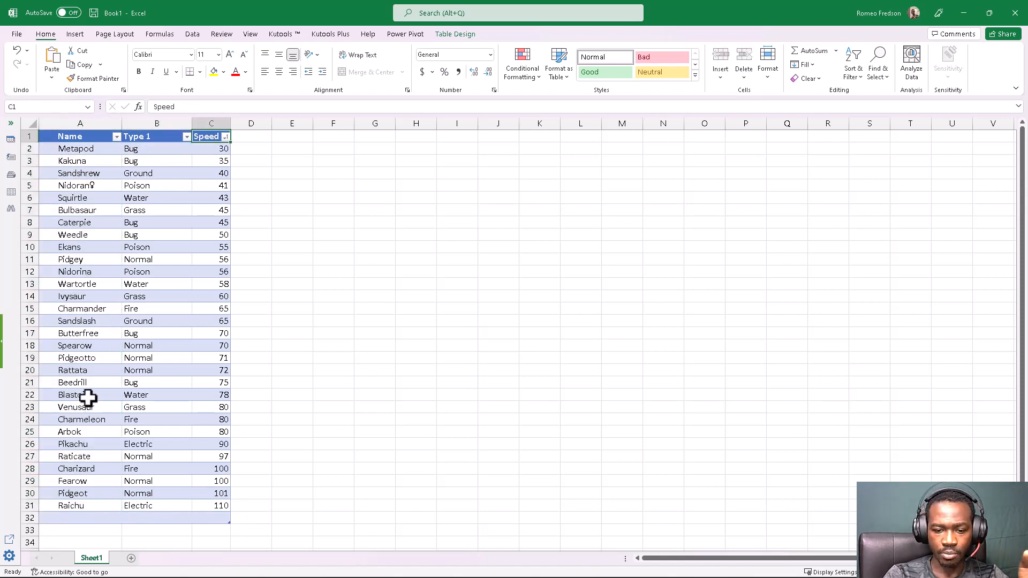
scroll(188, 167, down, 1)
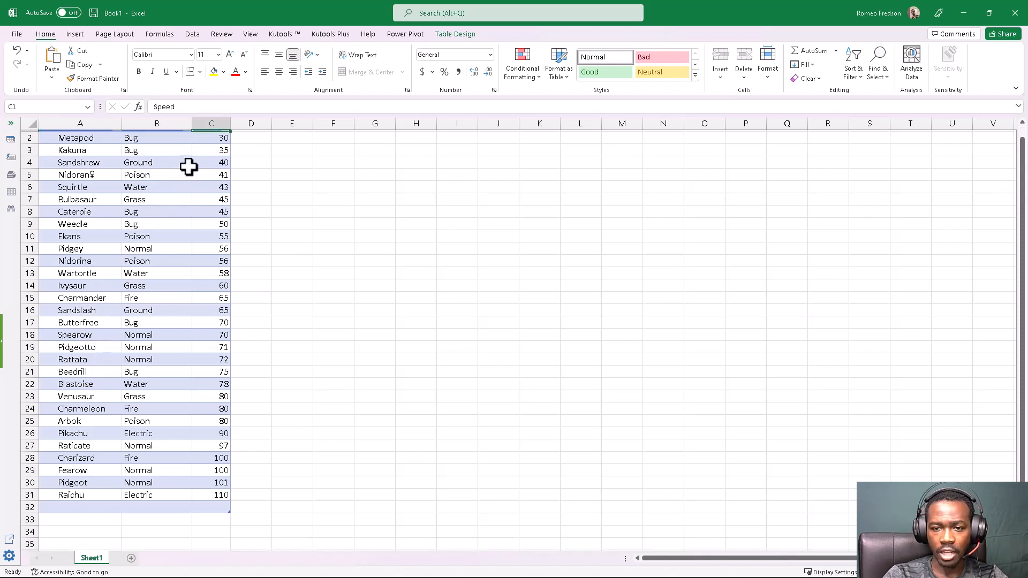
scroll(181, 214, up, 1)
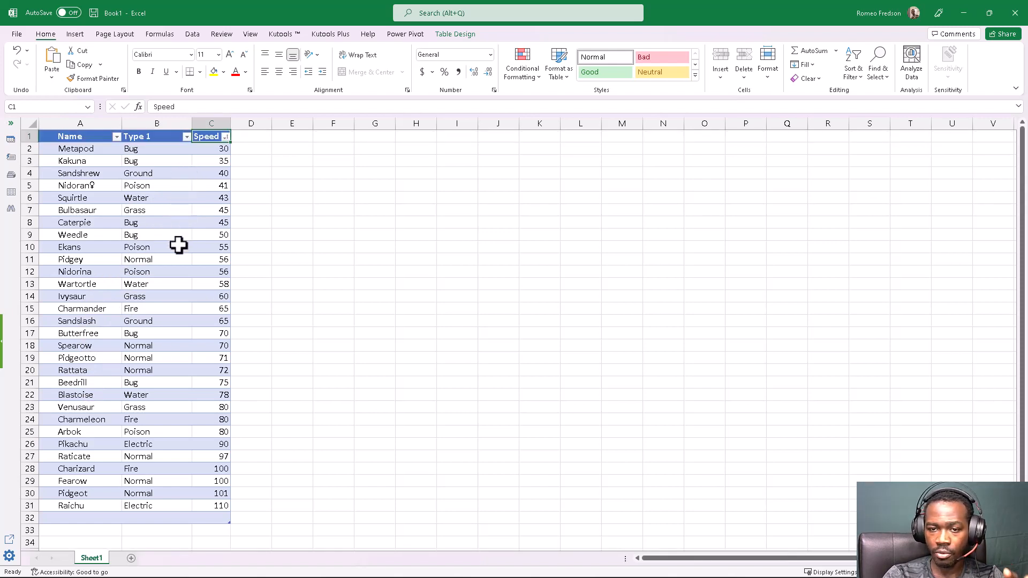
click(178, 245)
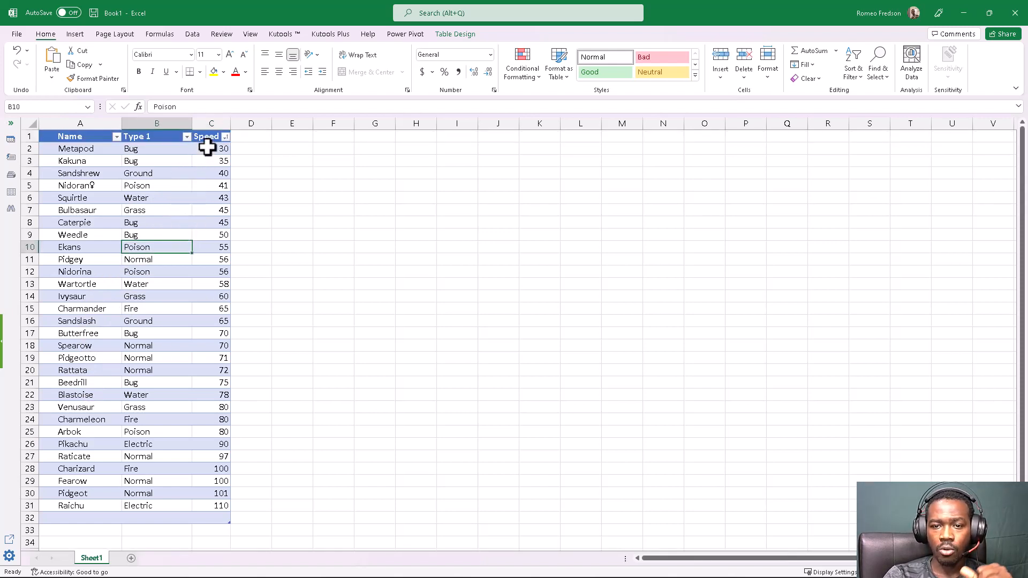
- Select the Speed values in C2:C31 and look through the conditional formatting categories, previewing a green-yellow-red color scale without applying it
drag(207, 148, 204, 509)
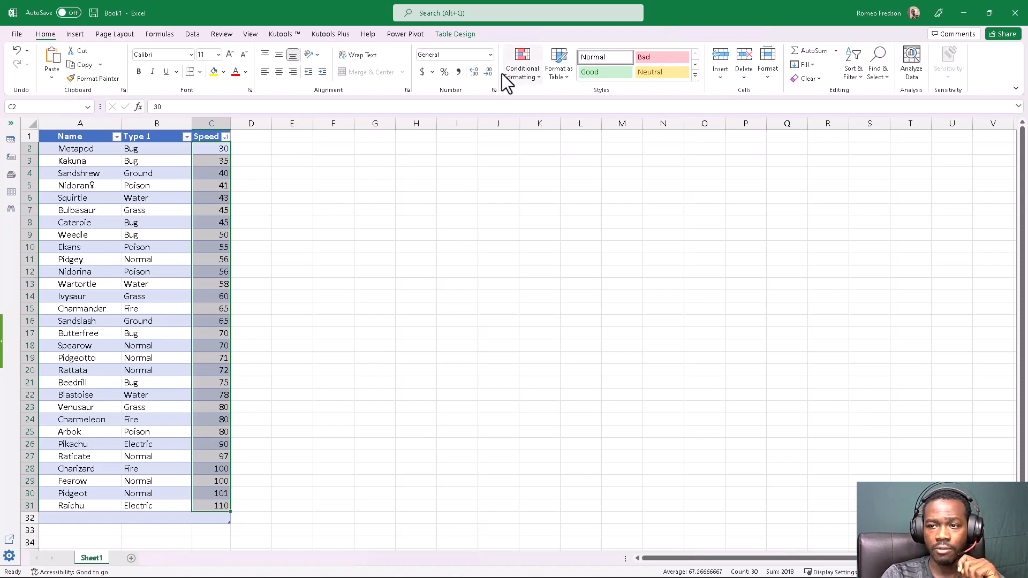
click(533, 71)
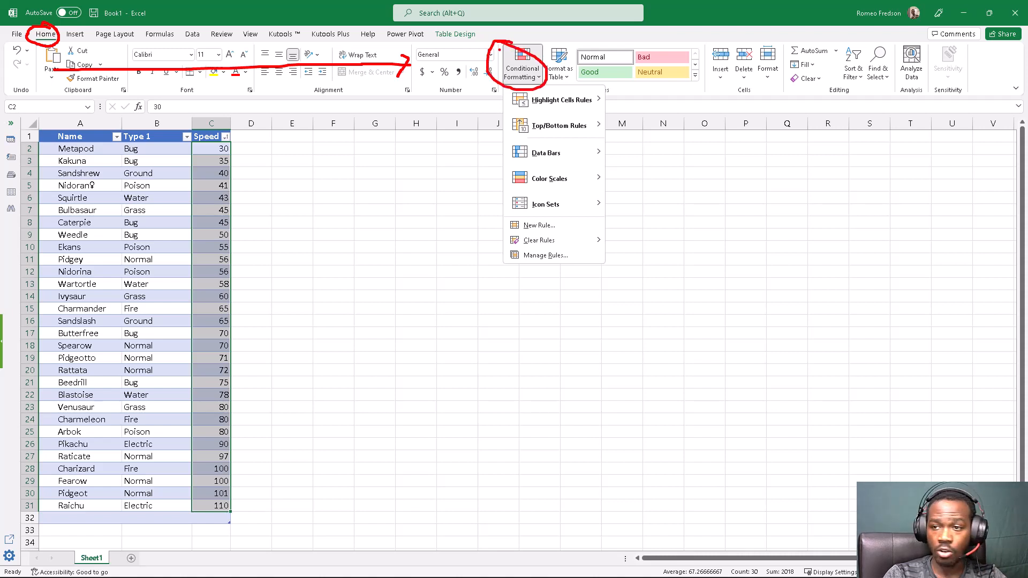
key(Escape)
click(531, 61)
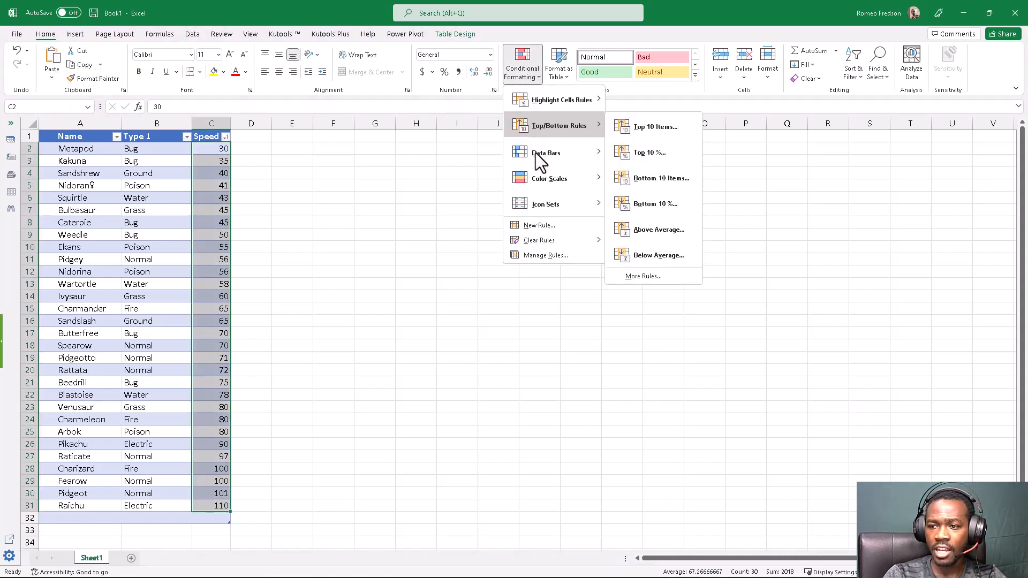
mouse_move(538, 206)
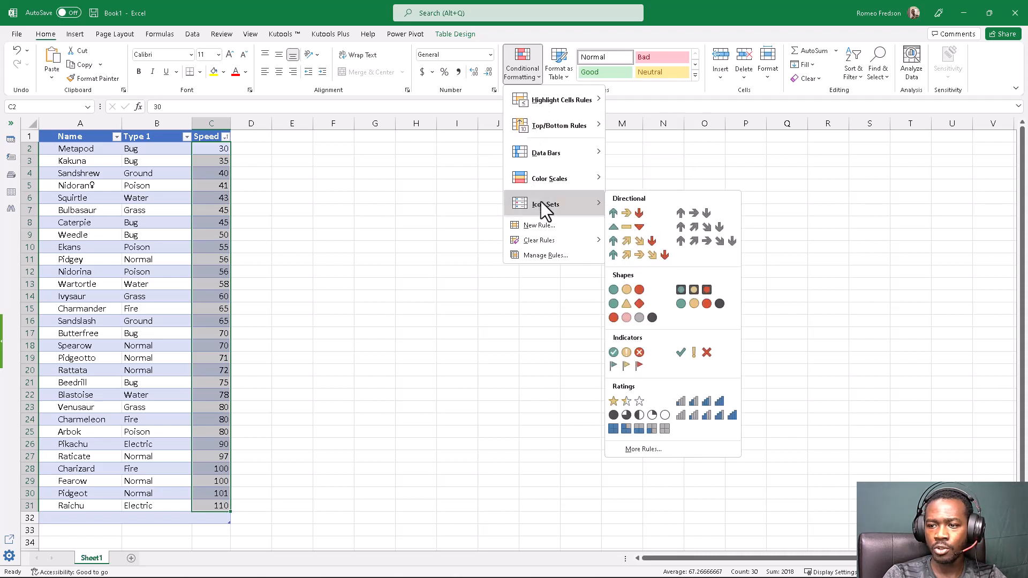
mouse_move(544, 156)
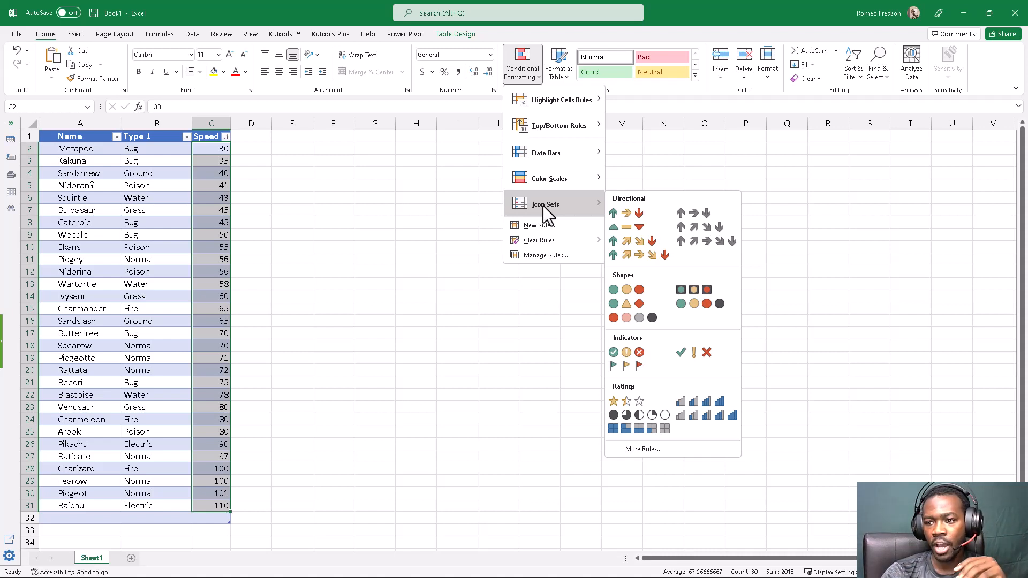
mouse_move(545, 182)
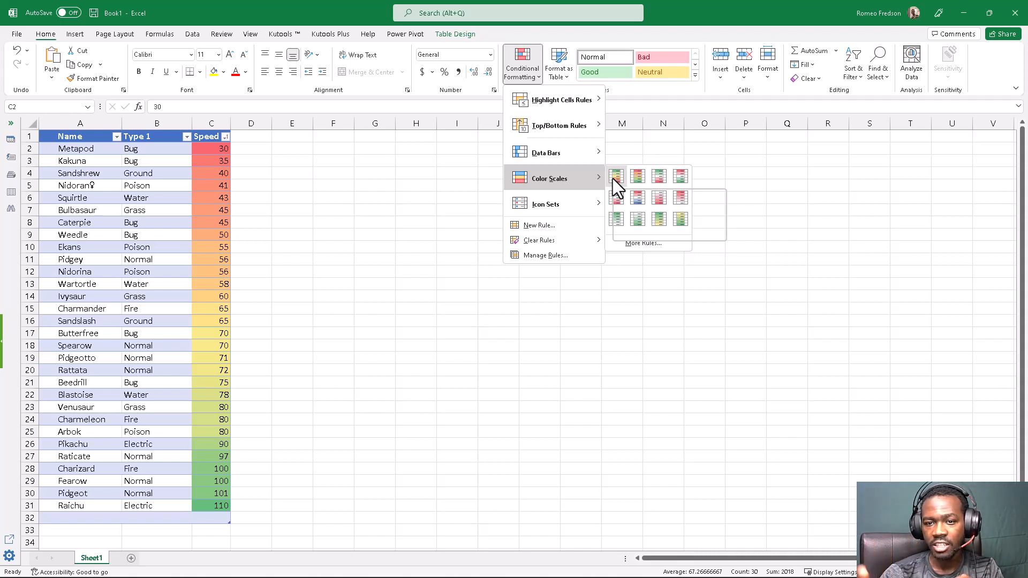
key(Escape)
key(Escape)
- Sort the table by Speed from largest to smallest and apply the Green - Yellow - Red Color Scale to C2:C31
click(225, 137)
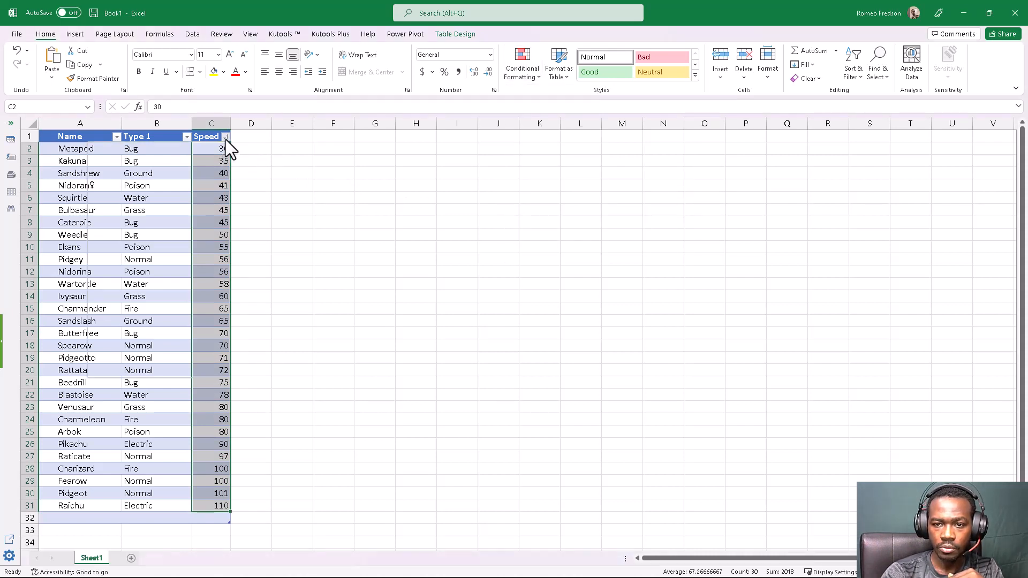
click(137, 165)
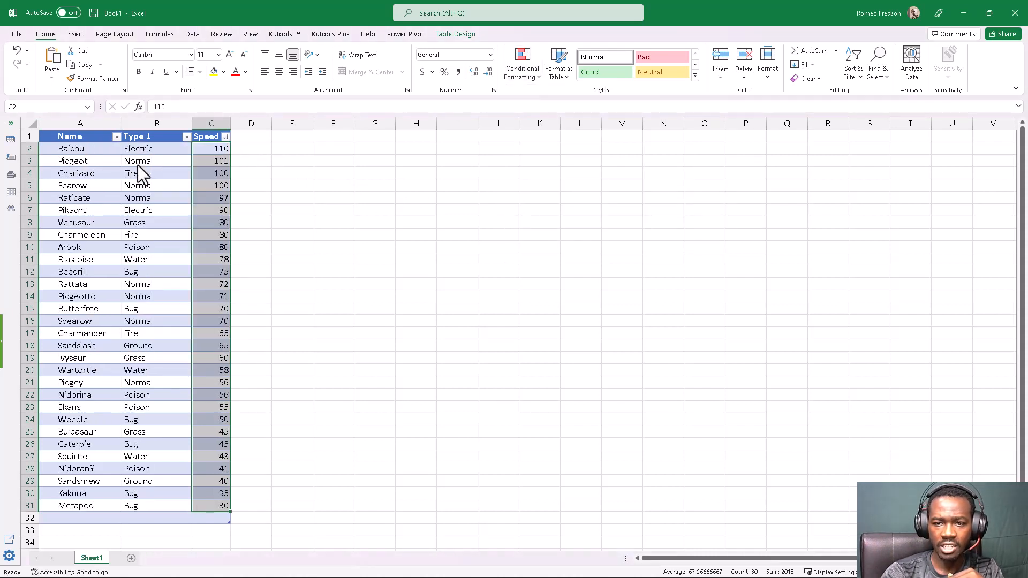
click(531, 70)
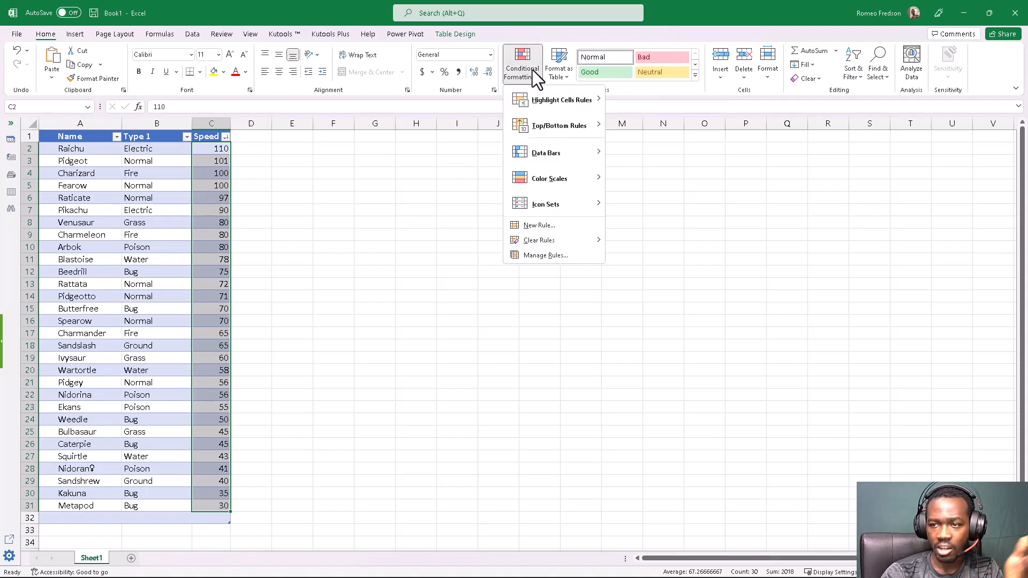
mouse_move(545, 104)
mouse_move(541, 185)
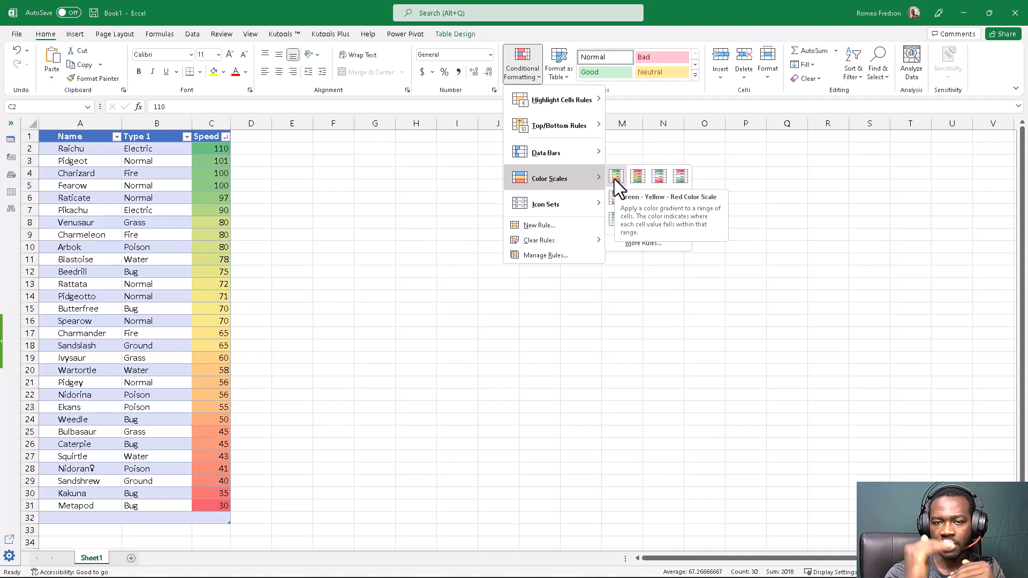
click(613, 179)
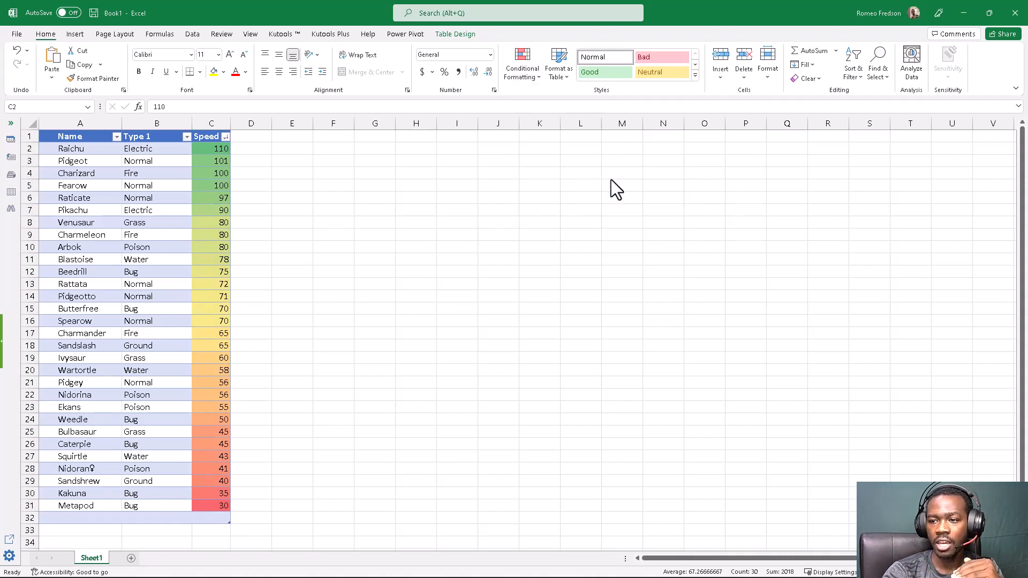
- Reselect C2:C31, preview the other color scales such as Green - Yellow, and reapply the Green - Yellow - Red Color Scale
click(213, 220)
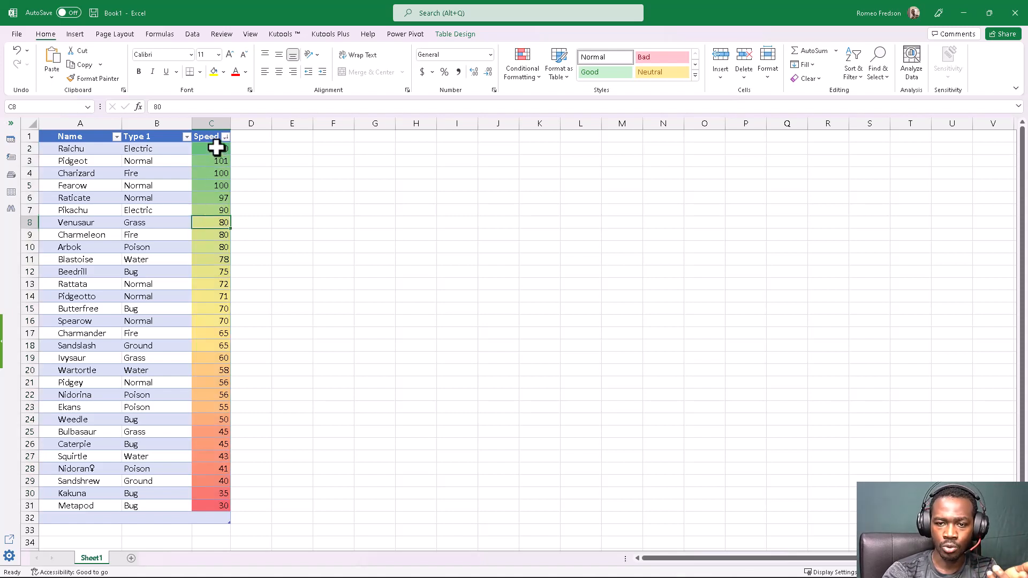
drag(216, 148, 211, 506)
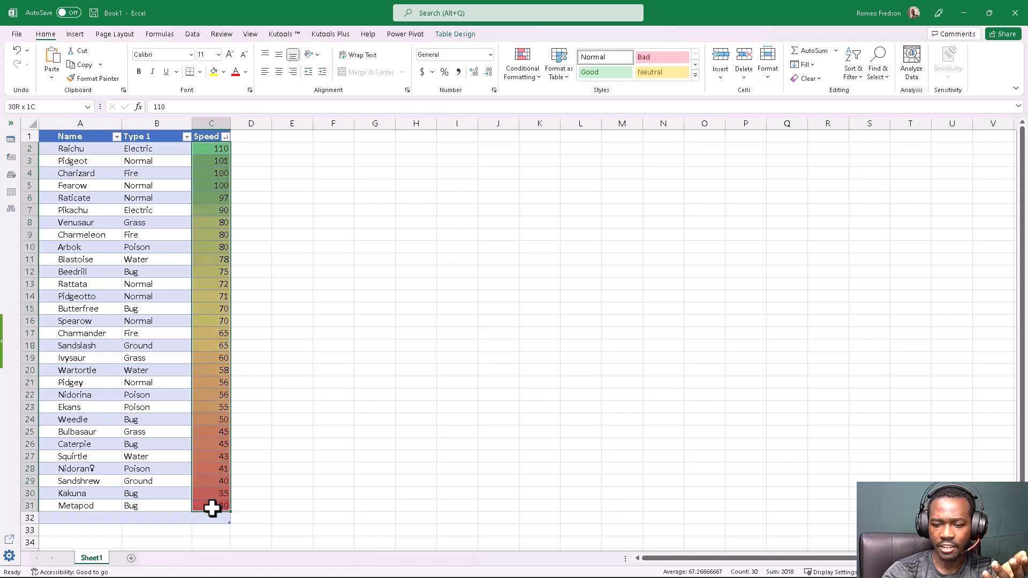
click(521, 72)
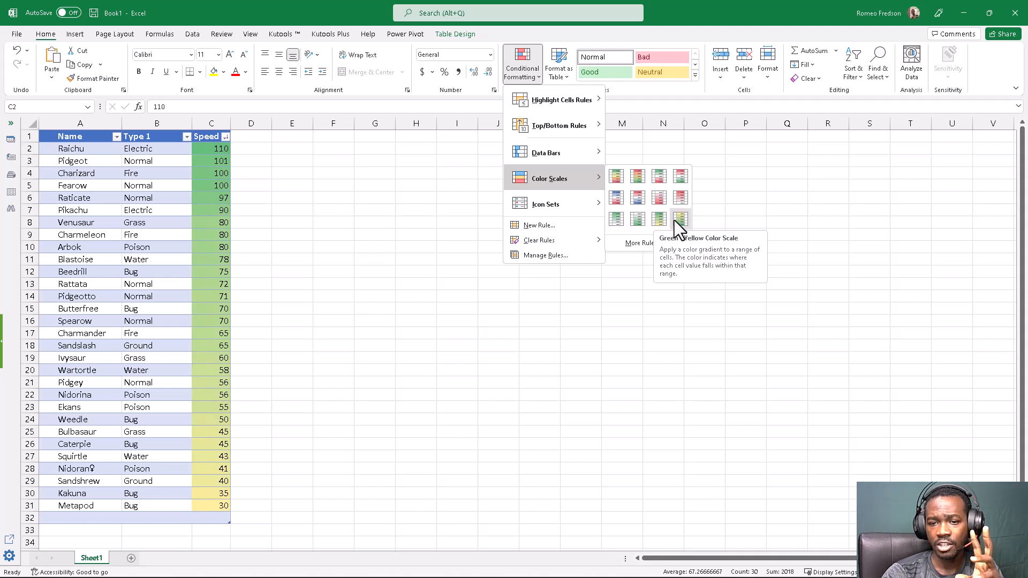
click(617, 179)
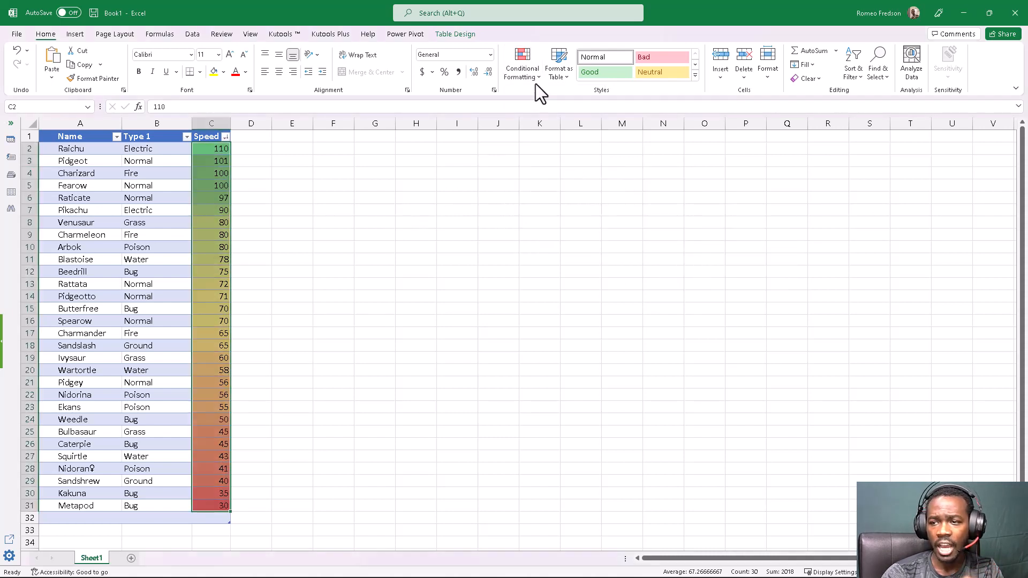
- Add the directional icon set with five colored arrows to the Speed values in C2:C31
click(531, 69)
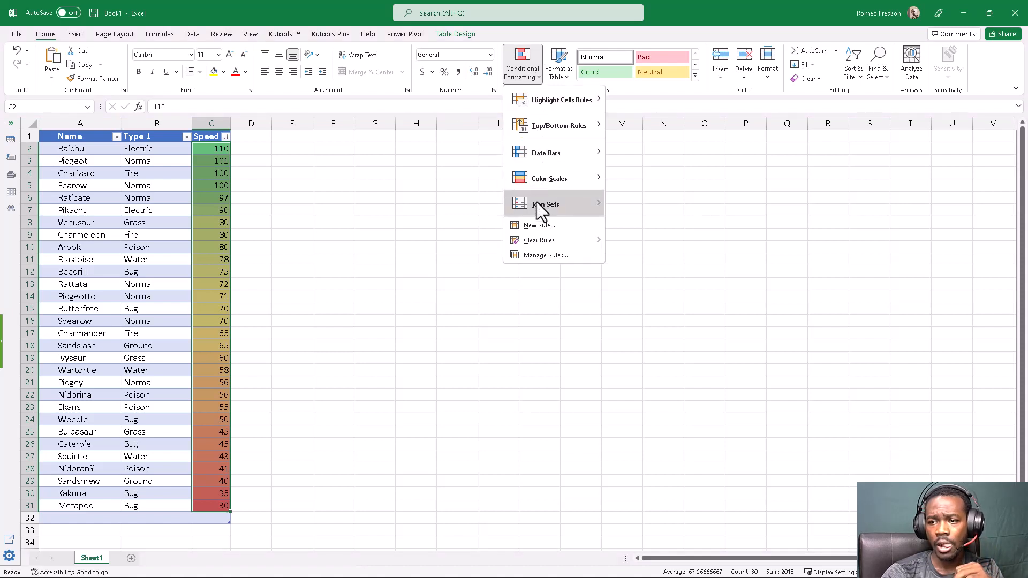
mouse_move(537, 205)
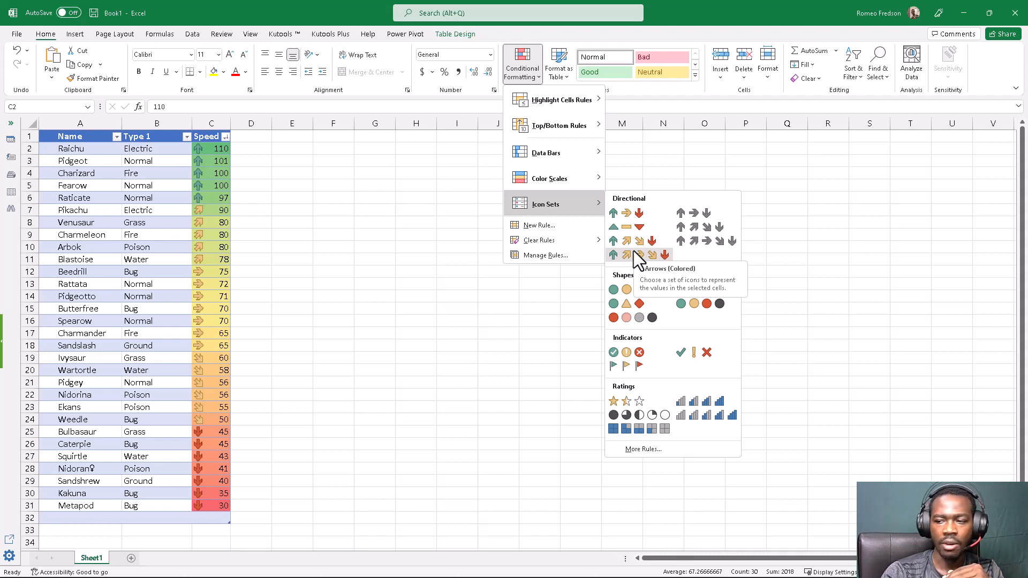
click(634, 251)
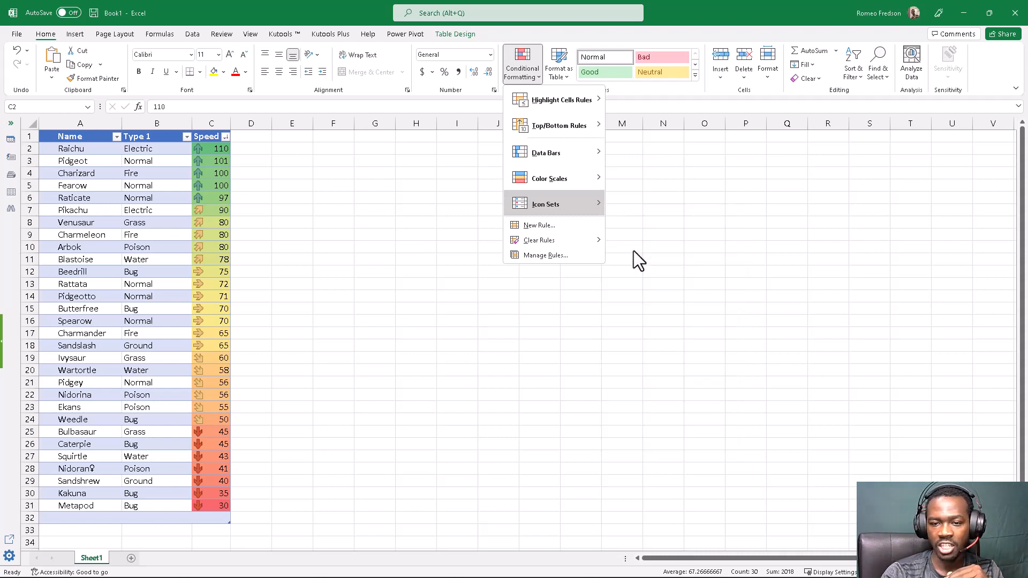
- Examine which Speed values share each arrow icon, going through the groups from C8 down to C25
click(208, 225)
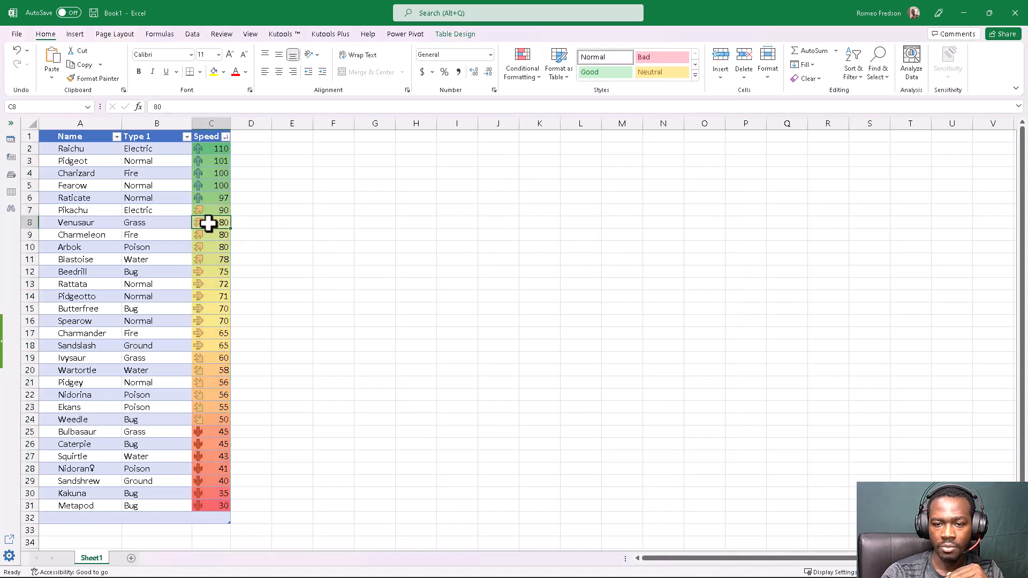
click(213, 271)
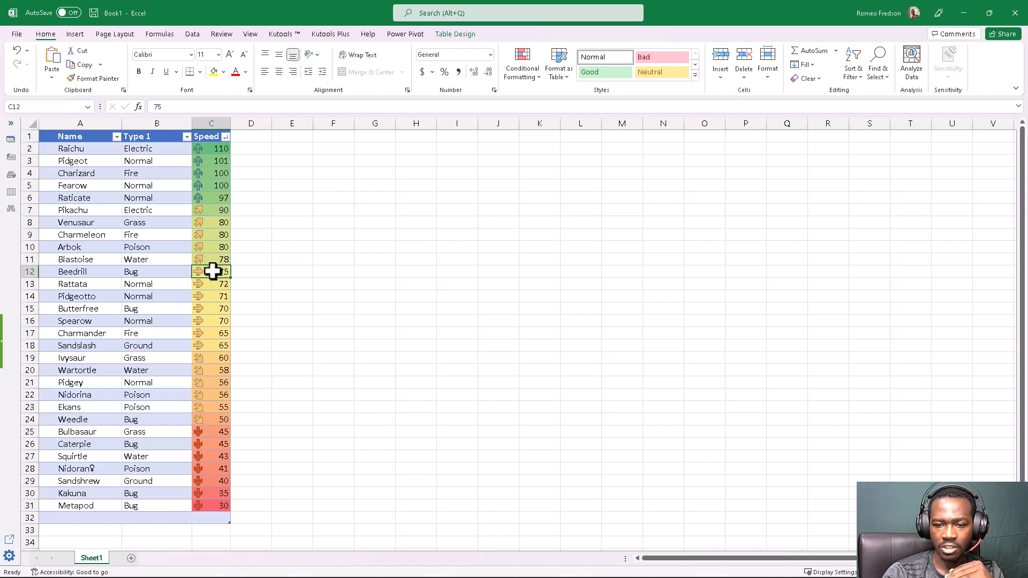
drag(212, 271, 207, 348)
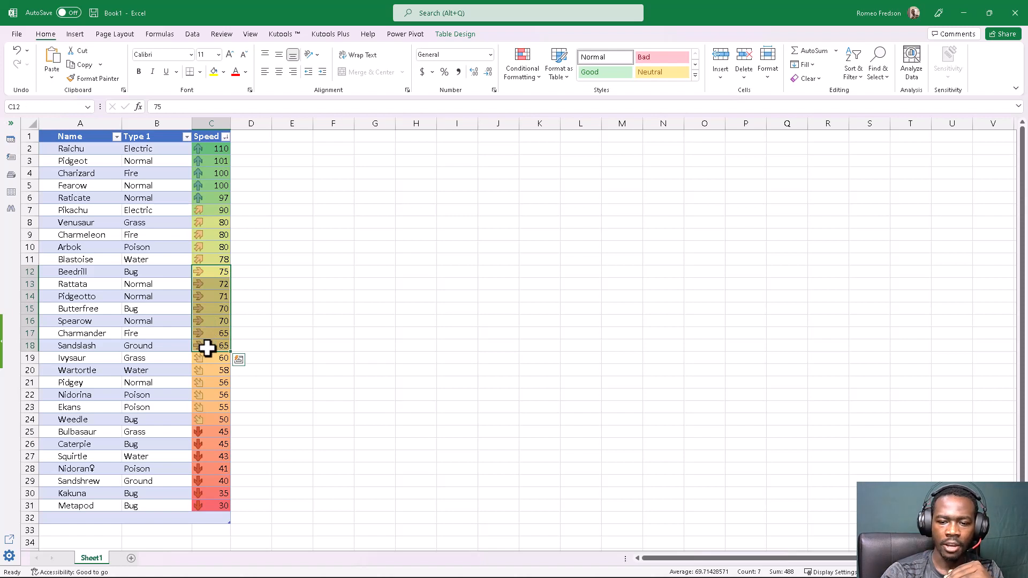
click(213, 360)
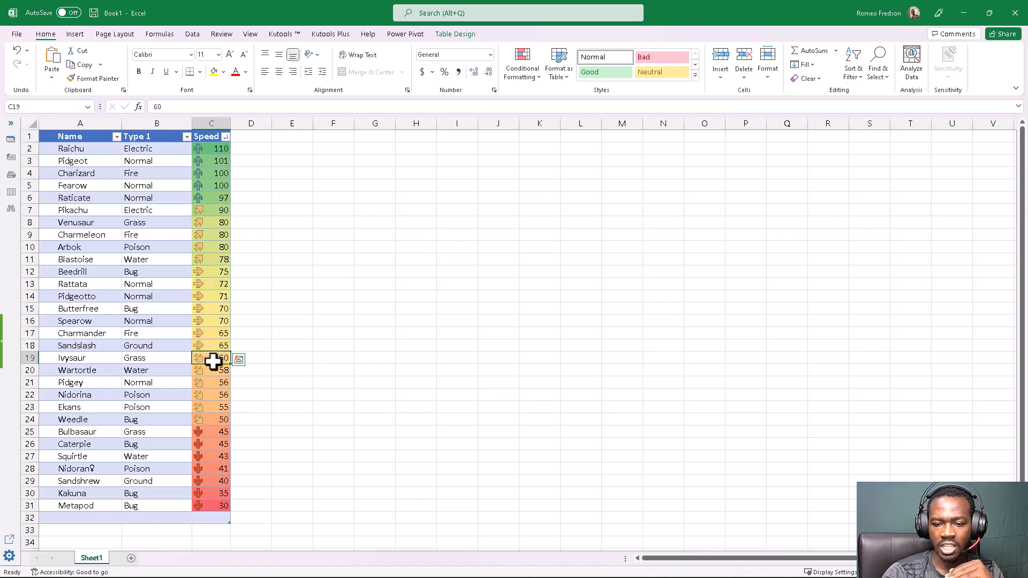
drag(213, 362, 214, 419)
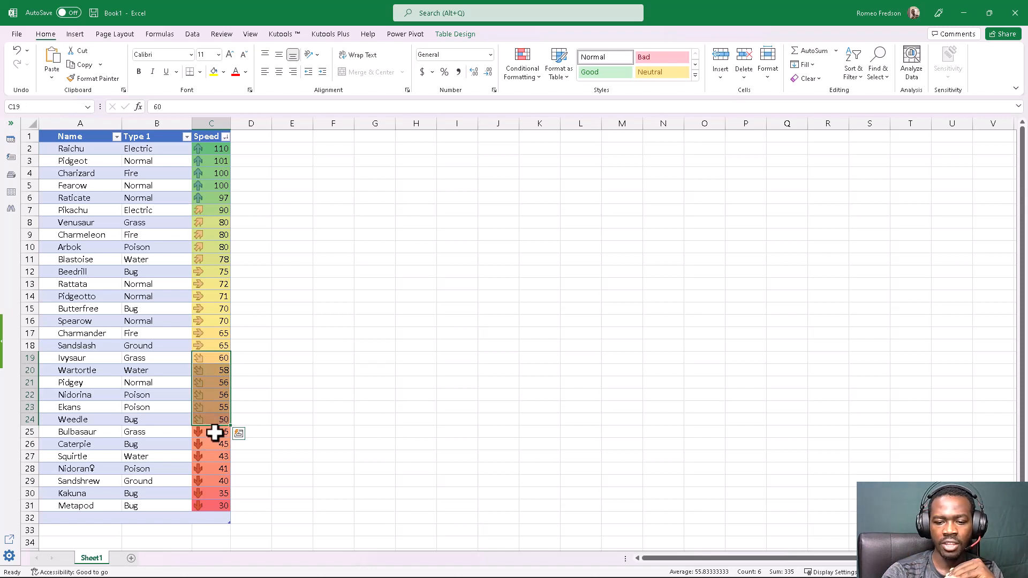
click(214, 432)
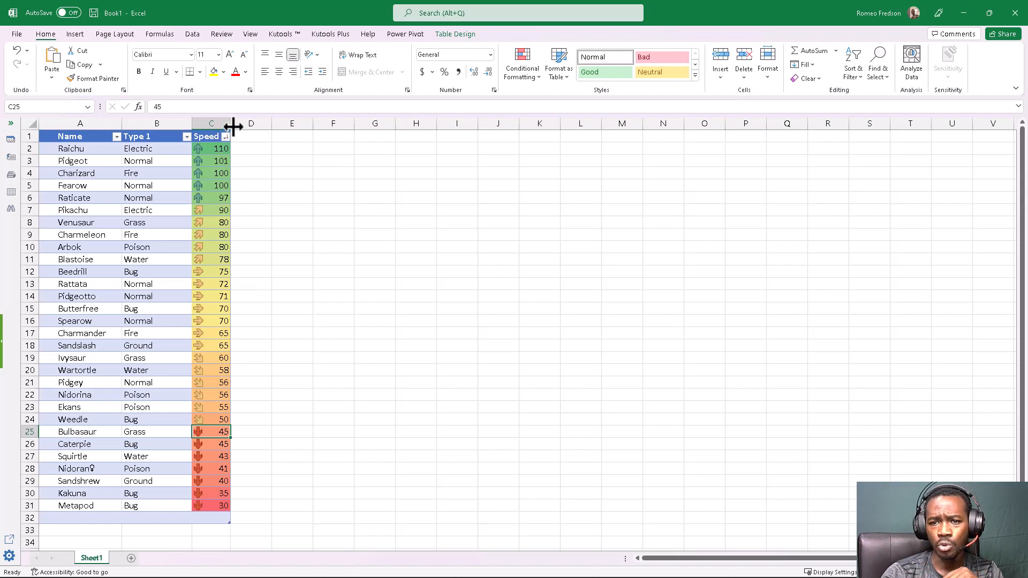
- Widen column C slightly and select all data cells of the Speed column
drag(231, 127, 241, 126)
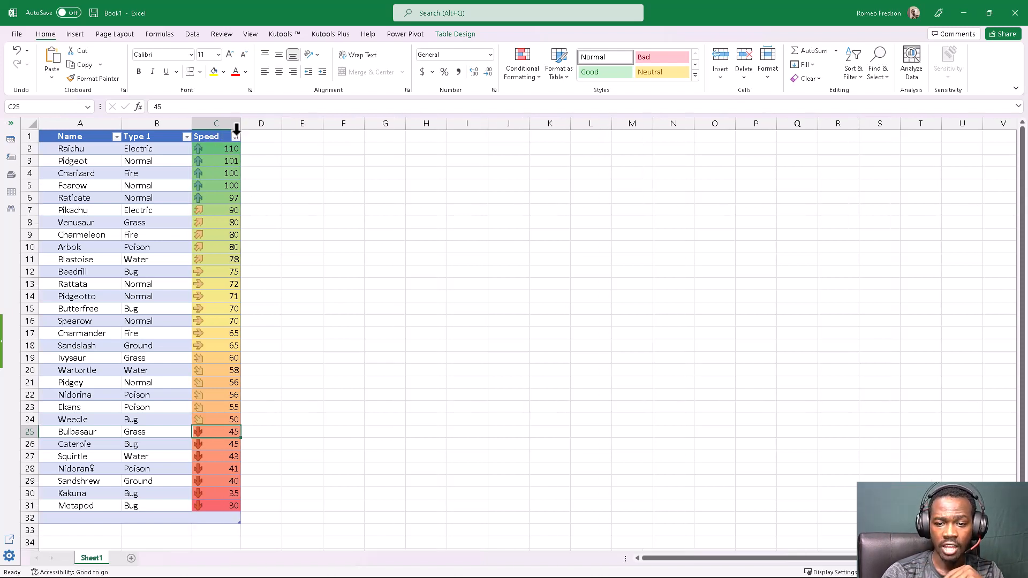
click(224, 219)
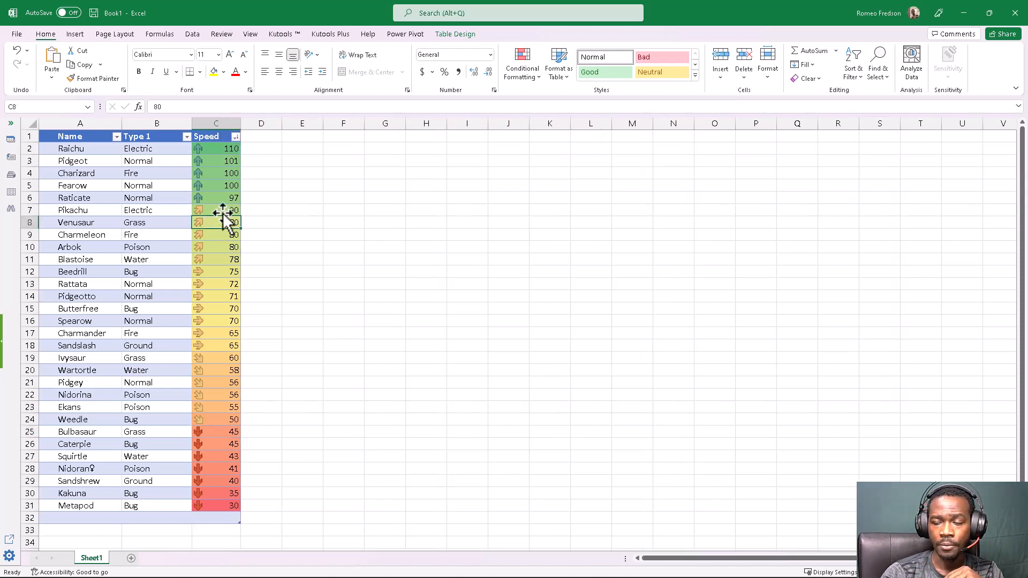
click(218, 130)
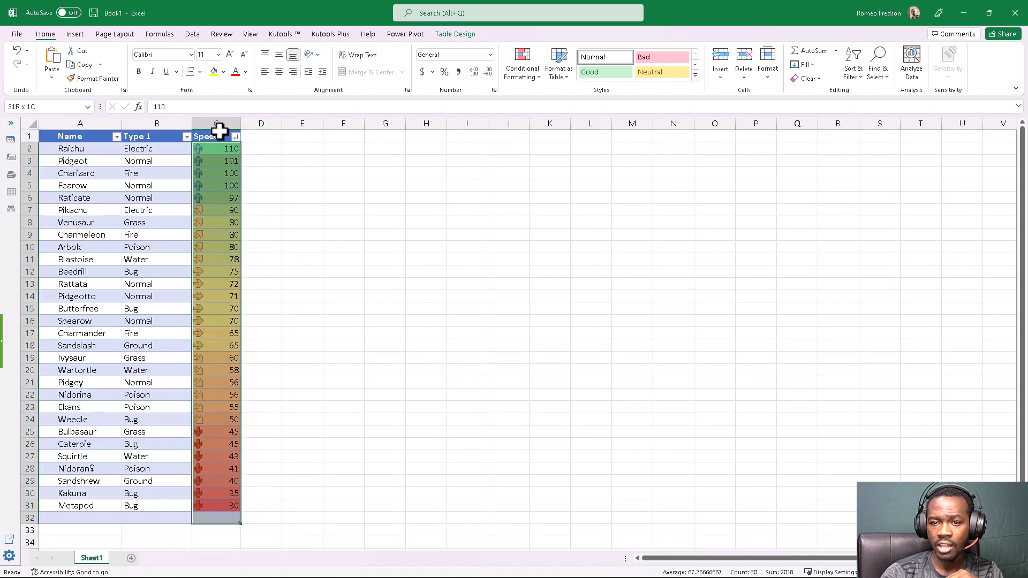
- Clear all conditional formatting rules from the Pokémon table and deselect the Speed cells
click(524, 74)
mouse_move(537, 150)
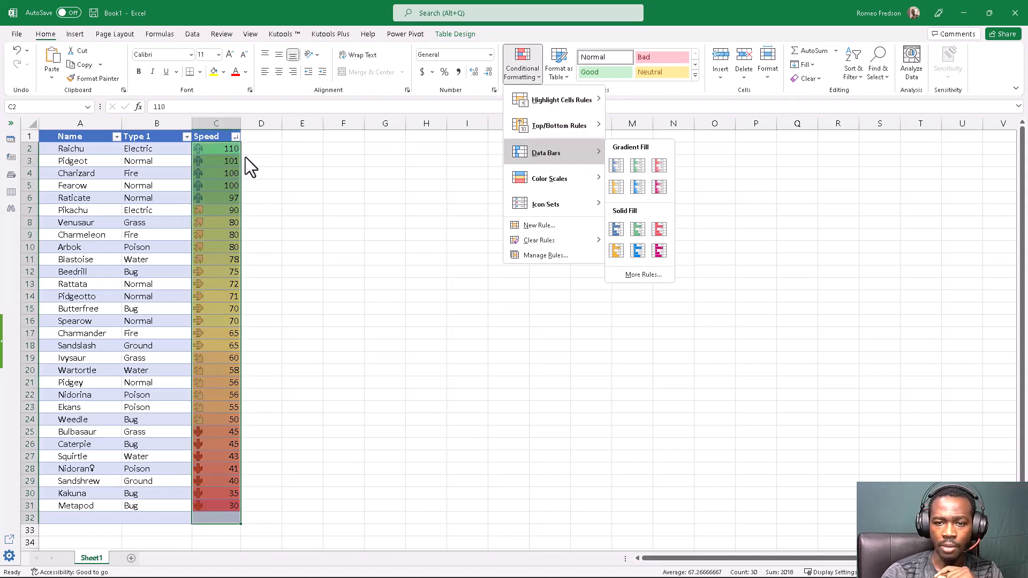
click(218, 152)
click(521, 63)
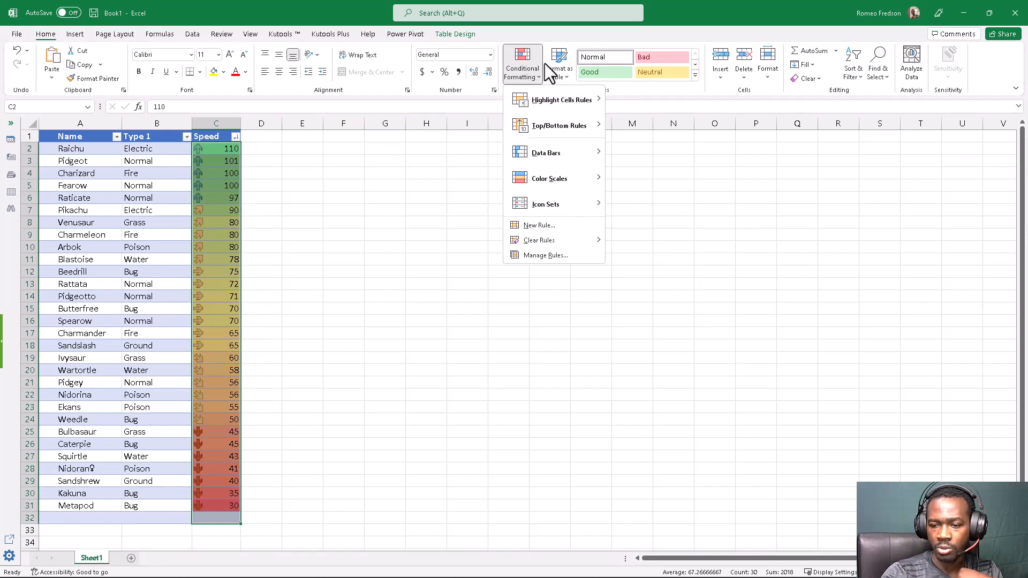
mouse_move(541, 241)
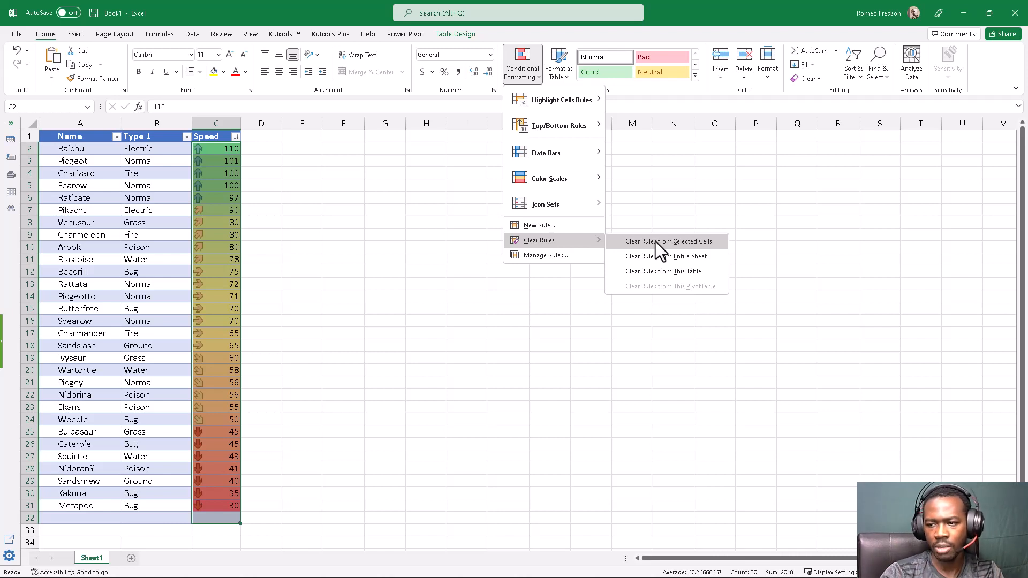
click(664, 271)
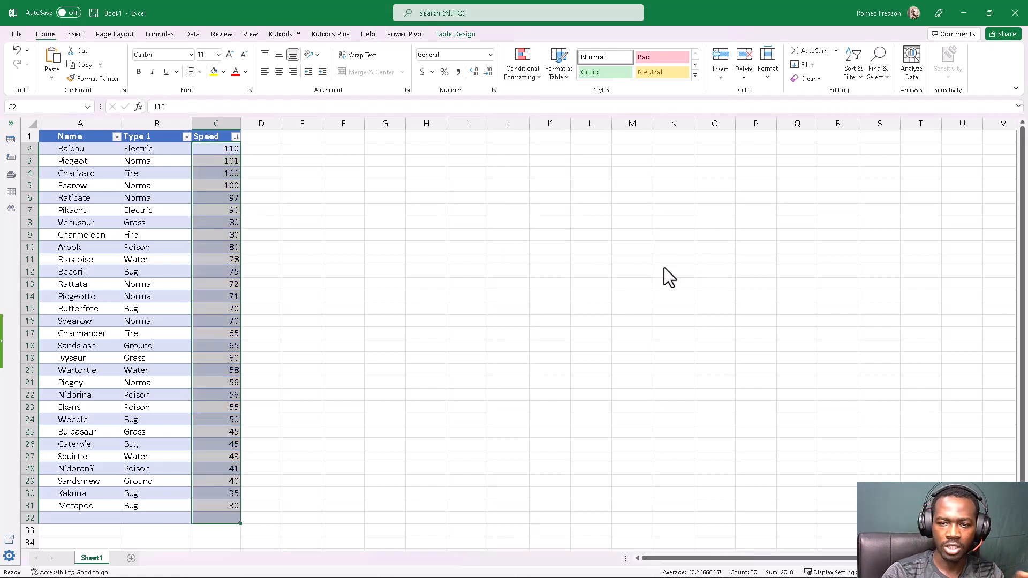
click(334, 225)
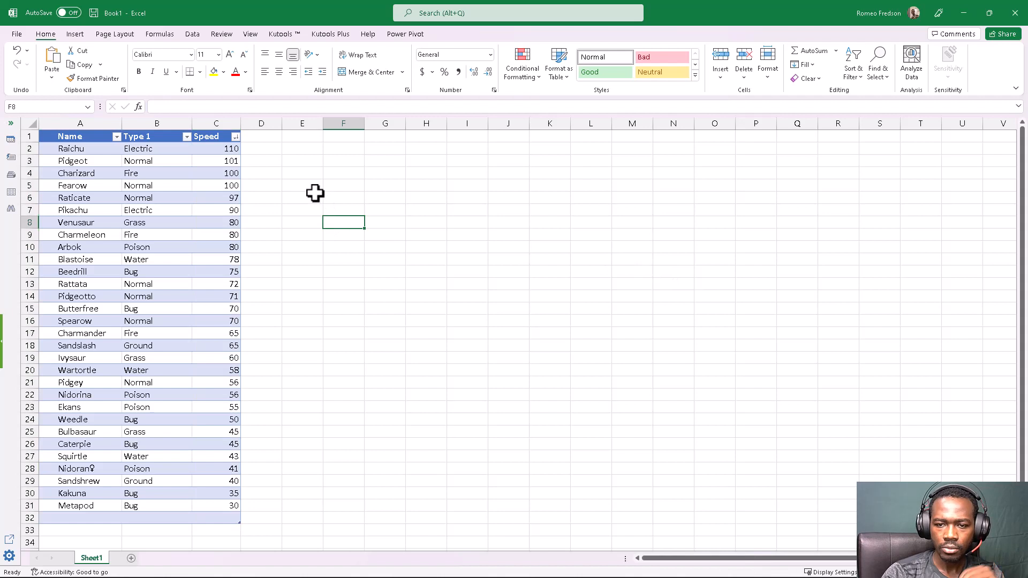
- Apply the red gradient-fill data bars to all Speed values and widen column C
click(209, 131)
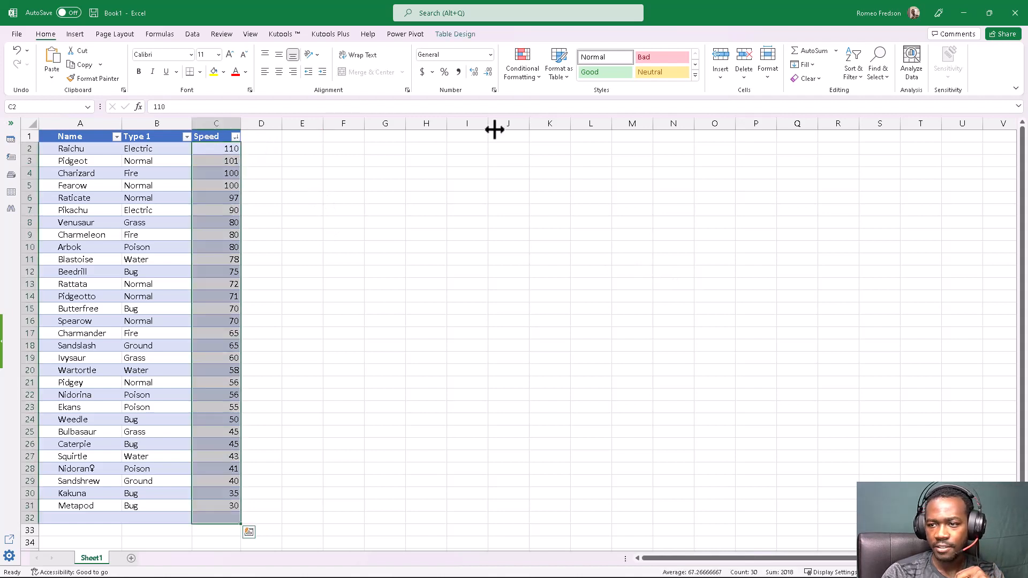
click(514, 75)
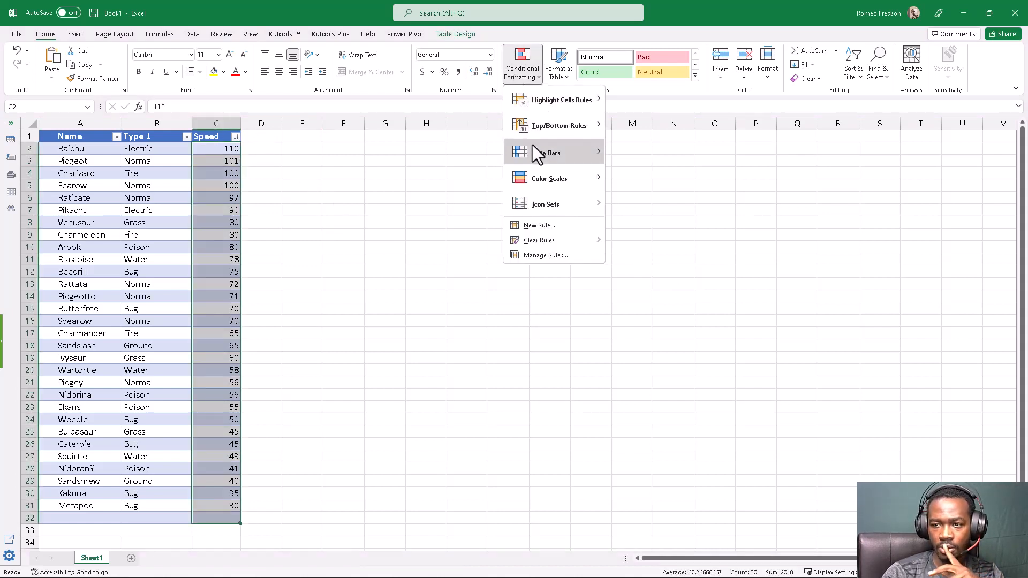
mouse_move(541, 159)
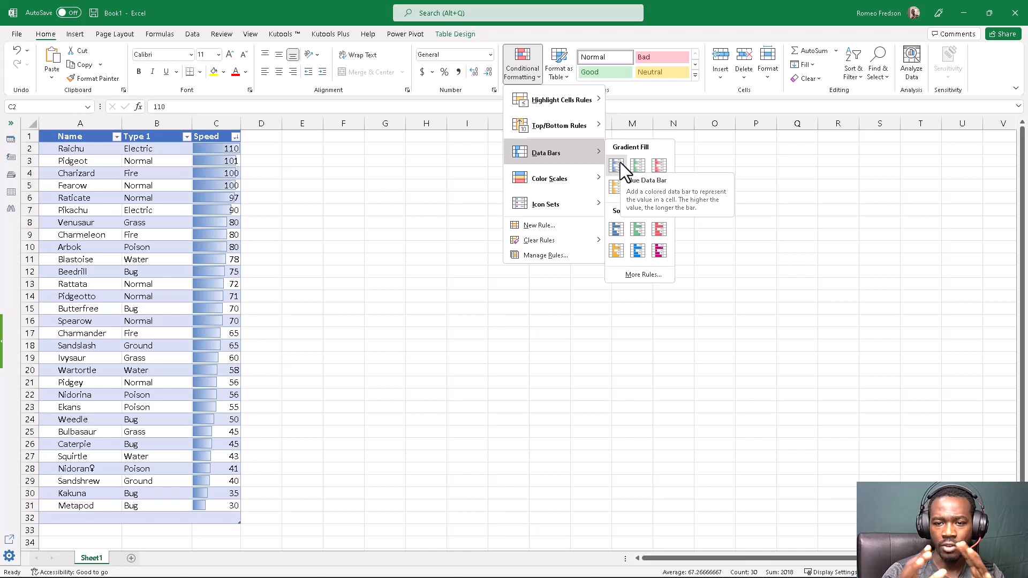
click(657, 166)
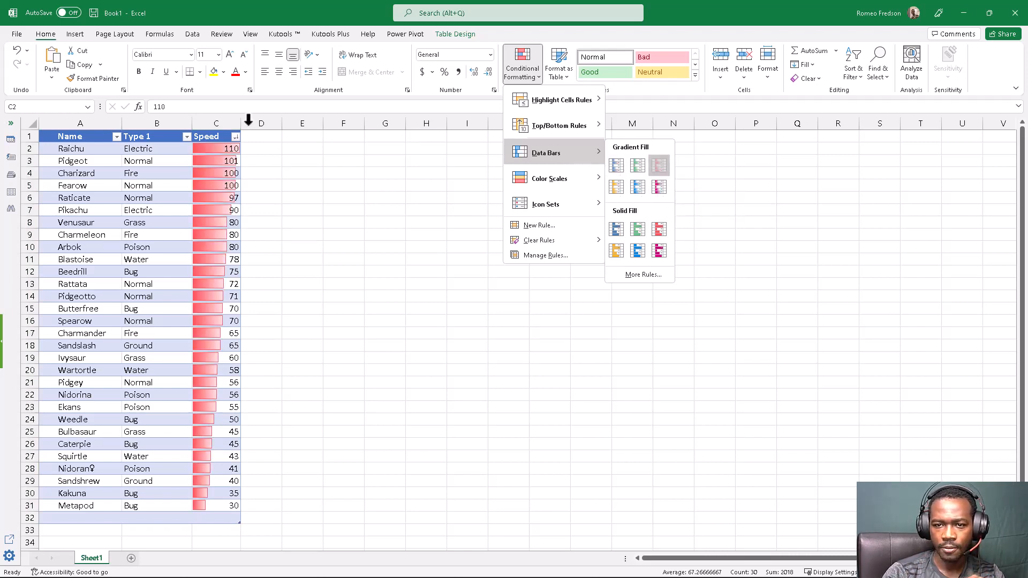
drag(240, 124, 260, 126)
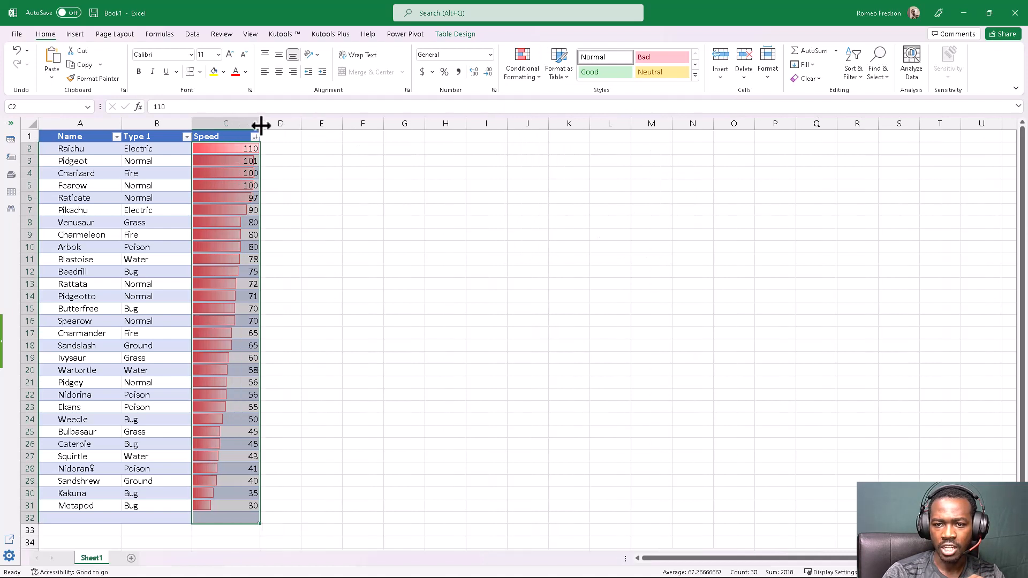
click(439, 316)
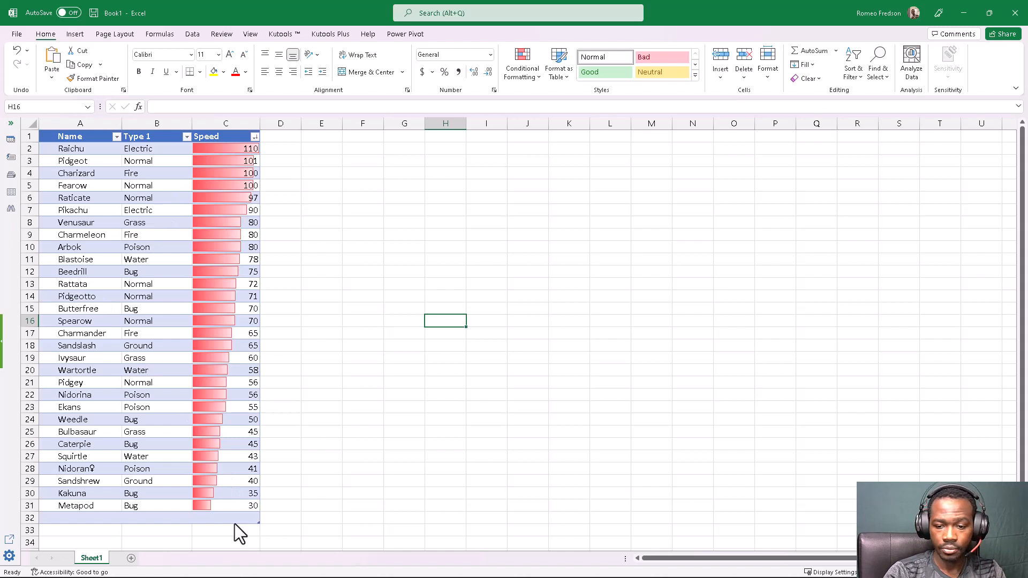
mouse_move(209, 488)
mouse_down()
mouse_move(189, 484)
mouse_move(220, 539)
mouse_move(206, 489)
mouse_move(187, 488)
mouse_up()
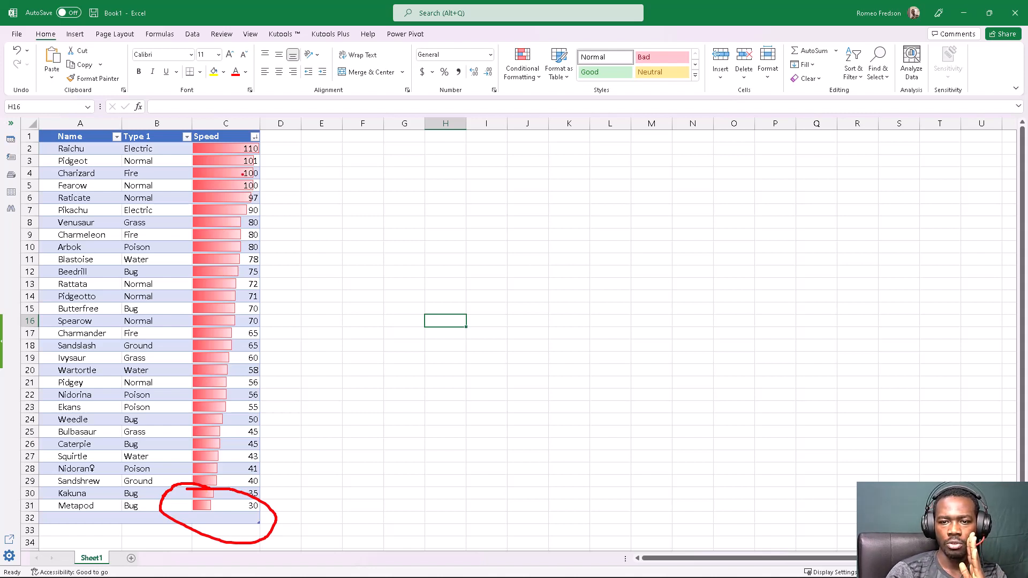
mouse_move(243, 135)
mouse_down()
mouse_move(185, 129)
mouse_move(190, 155)
mouse_move(273, 138)
mouse_move(234, 134)
mouse_up()
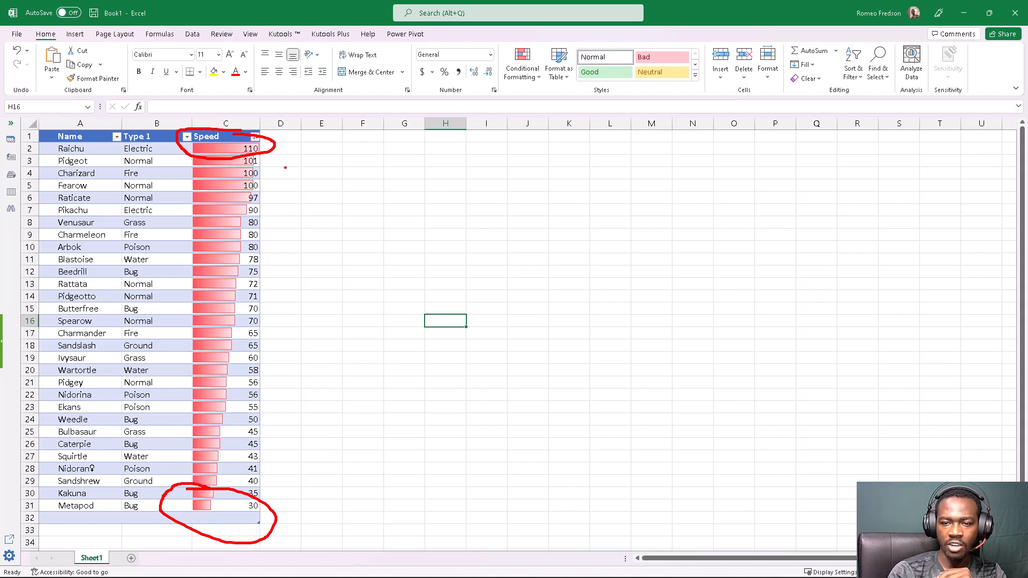
mouse_move(282, 150)
mouse_down()
mouse_move(296, 332)
mouse_move(286, 506)
mouse_move(277, 517)
mouse_up()
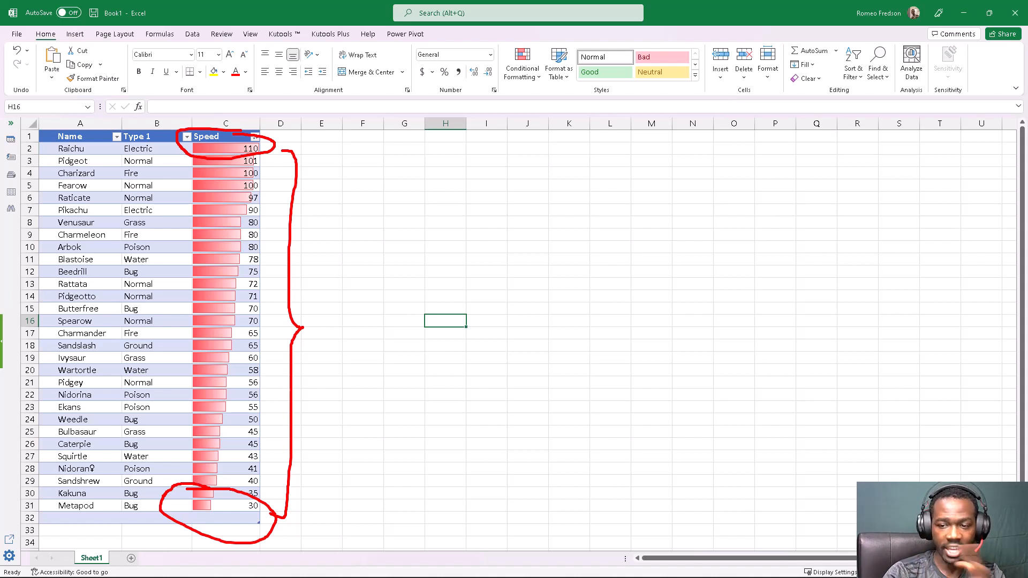
key(Escape)
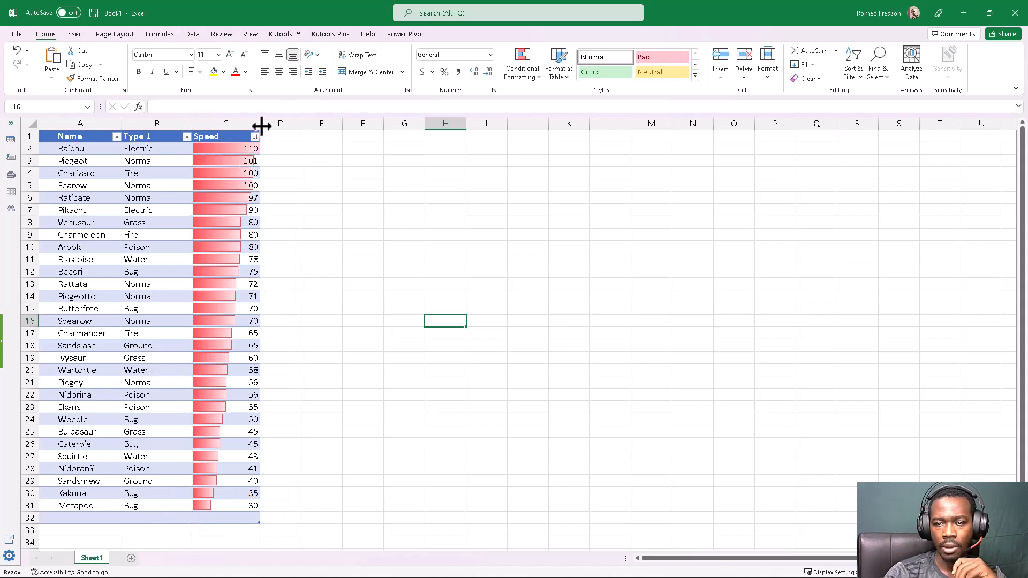
- Widen column C slightly more and change the Speed column's data bars to the gradient-fill Light Blue Data Bar
drag(261, 124, 263, 124)
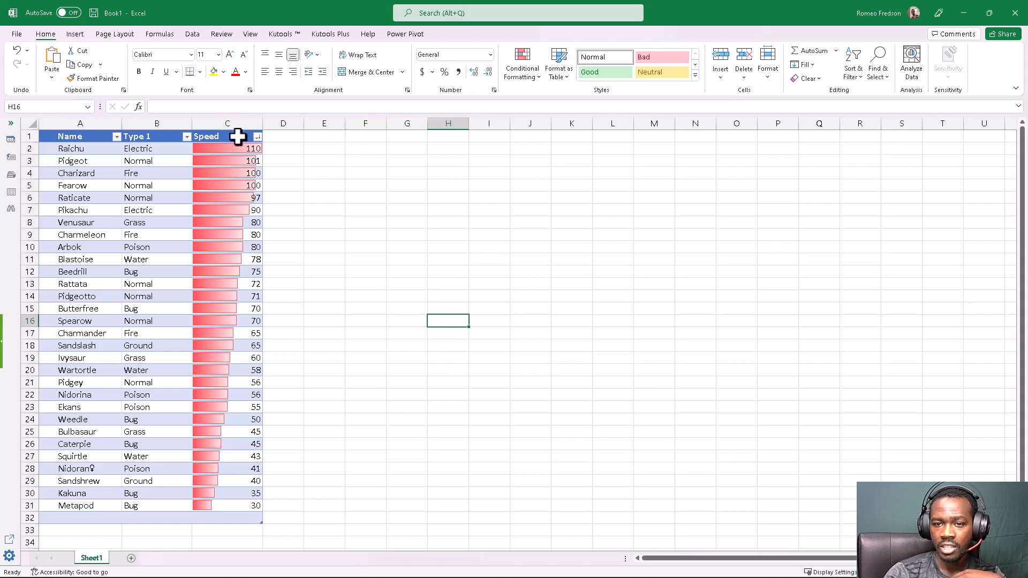
click(229, 123)
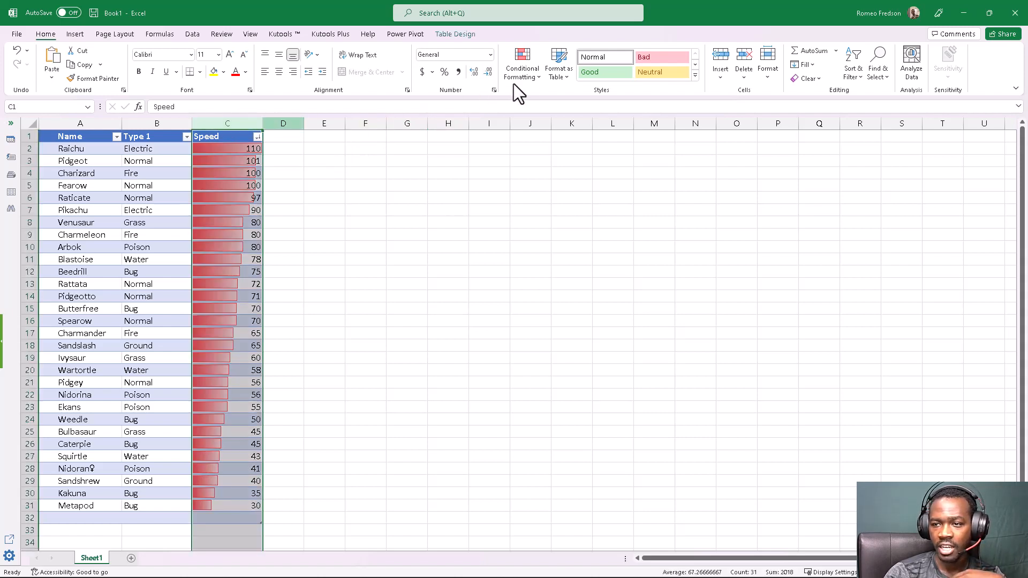
click(236, 141)
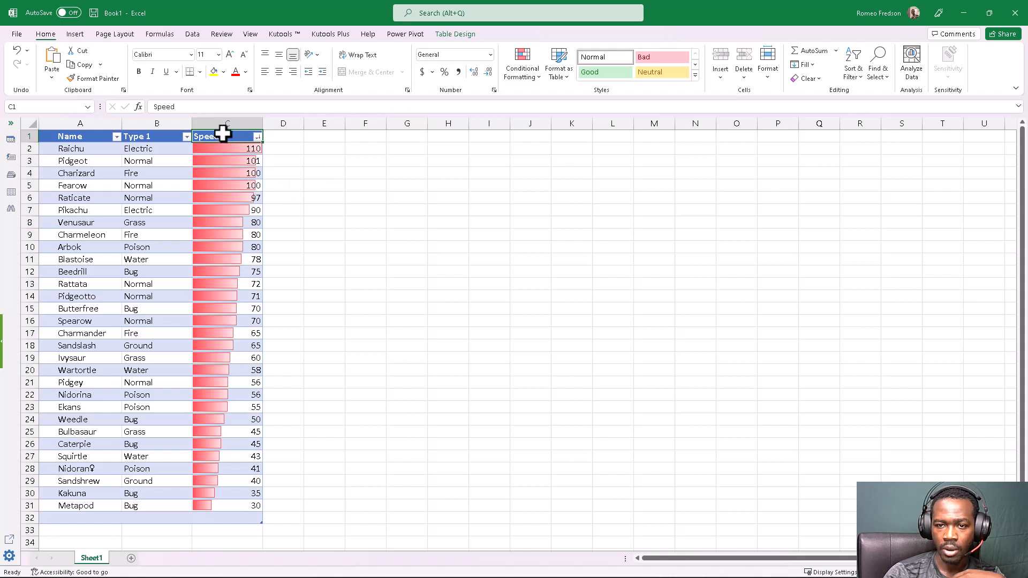
click(220, 127)
click(516, 76)
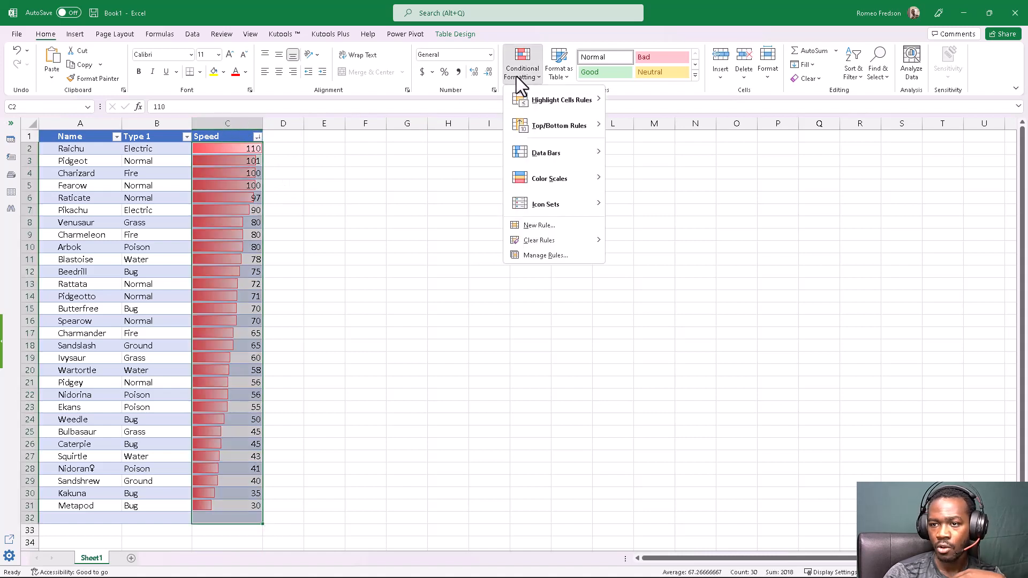
mouse_move(548, 159)
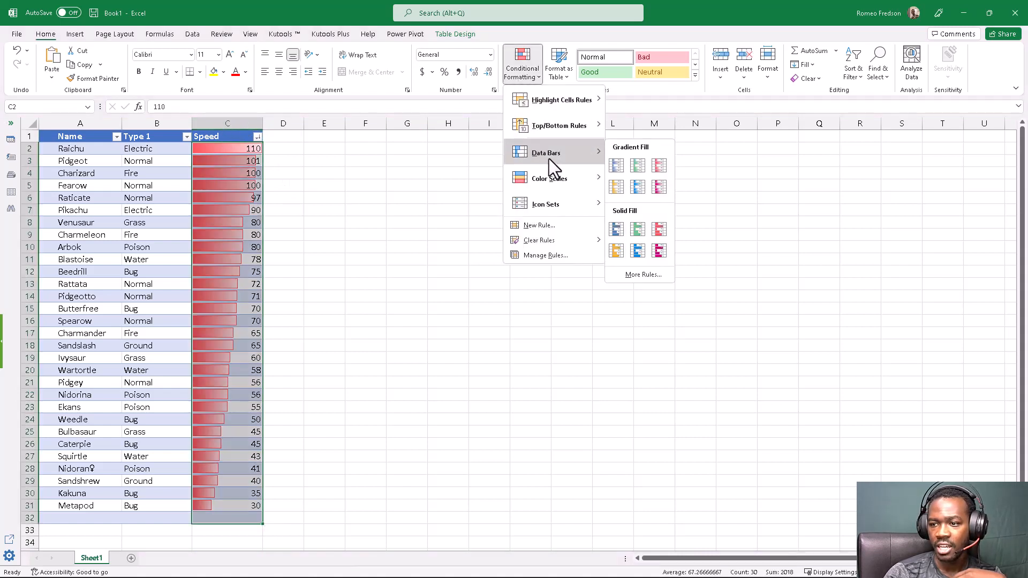
click(635, 189)
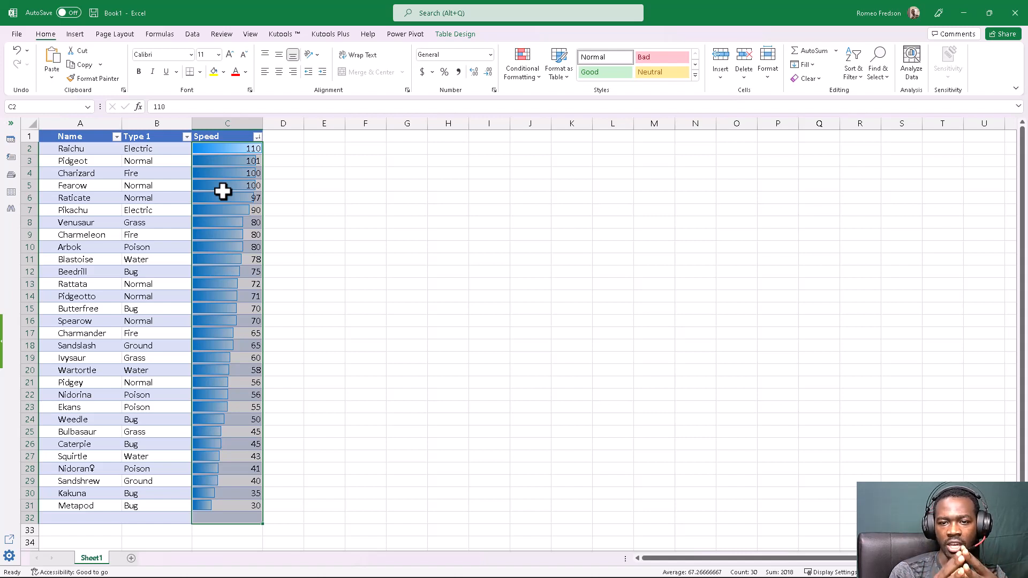
- Reselect the Speed column's data cells and switch their data bars to the solid-fill Blue Data Bar
click(224, 190)
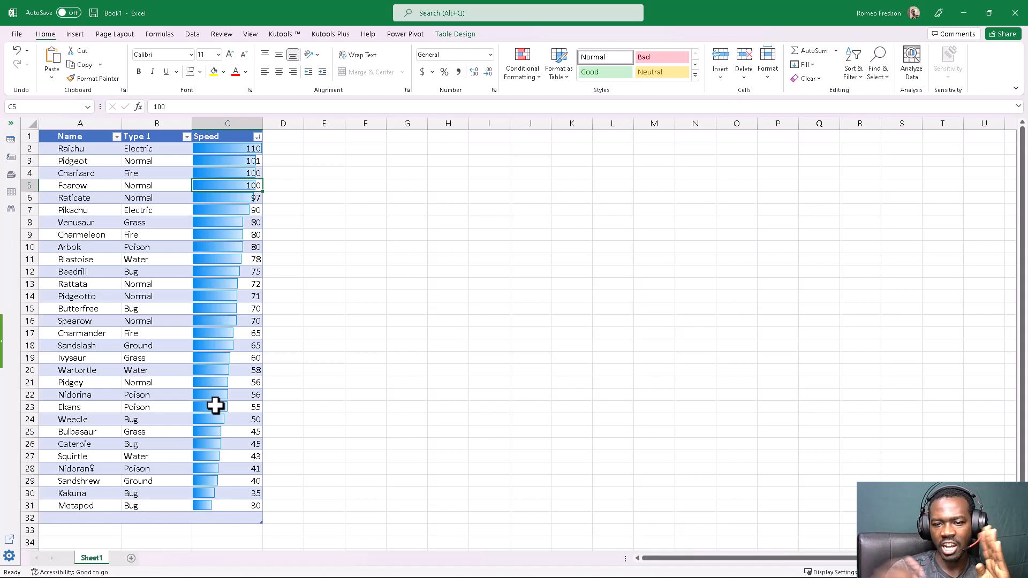
click(225, 125)
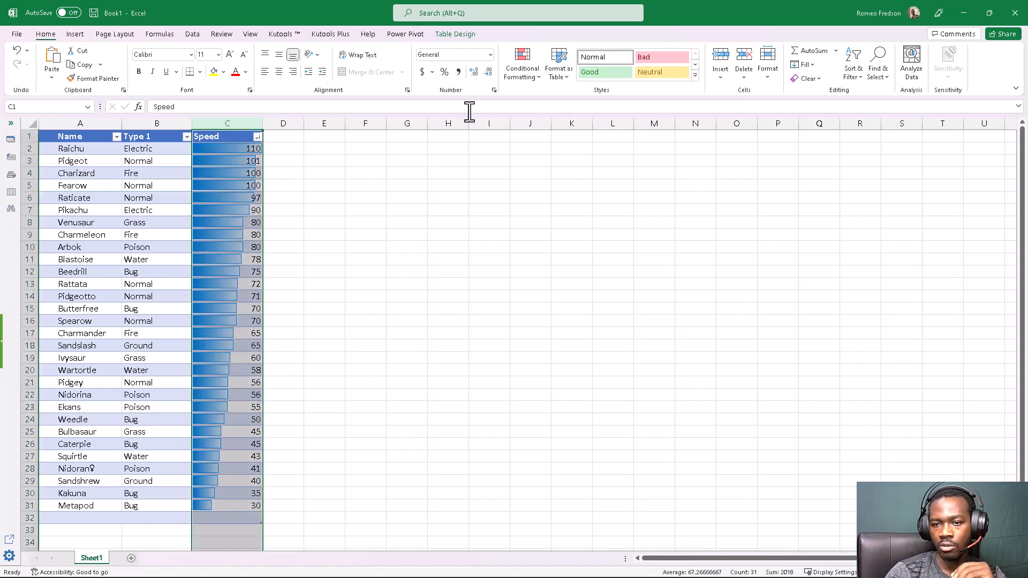
click(223, 131)
click(518, 69)
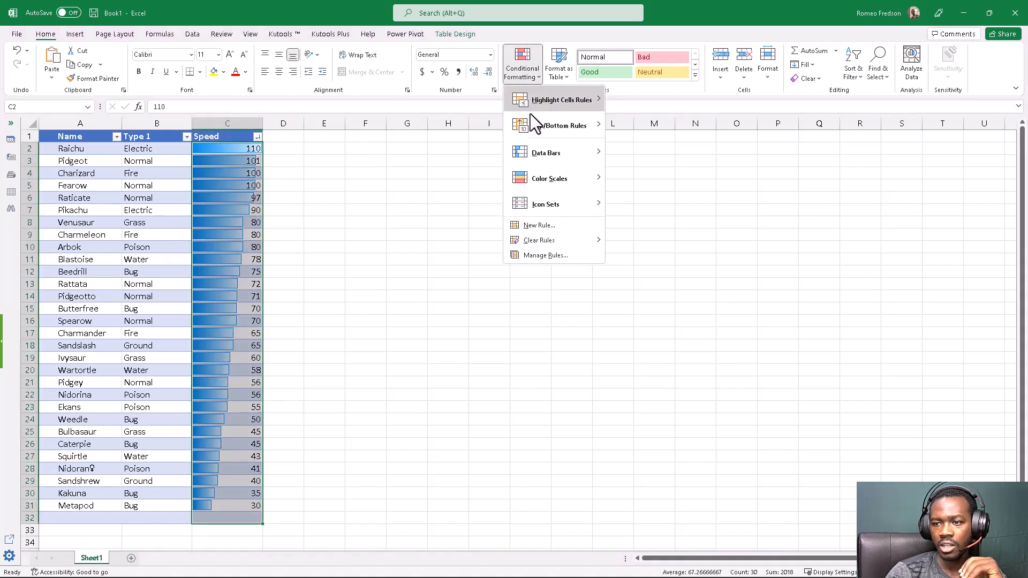
mouse_move(550, 153)
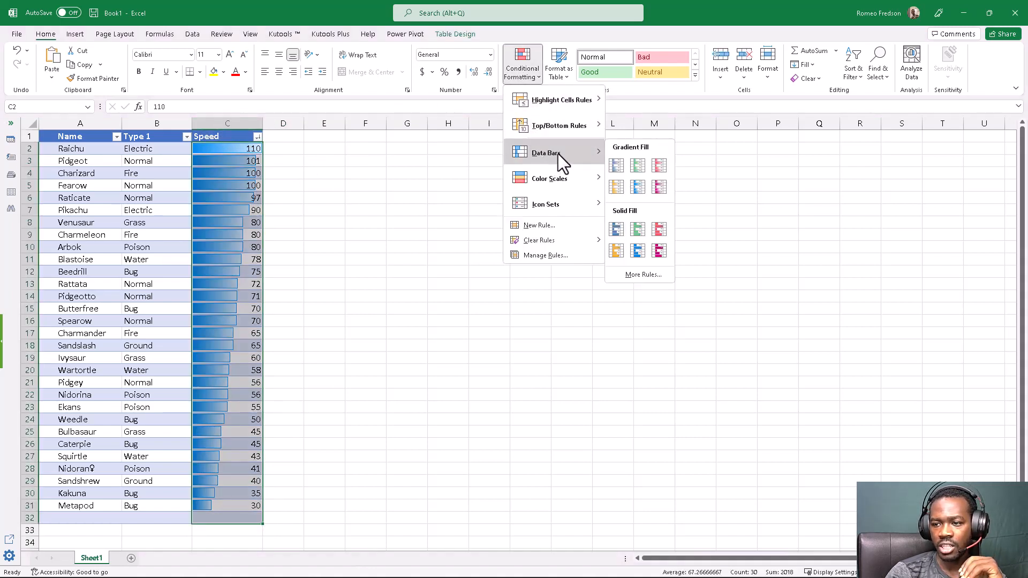
click(620, 229)
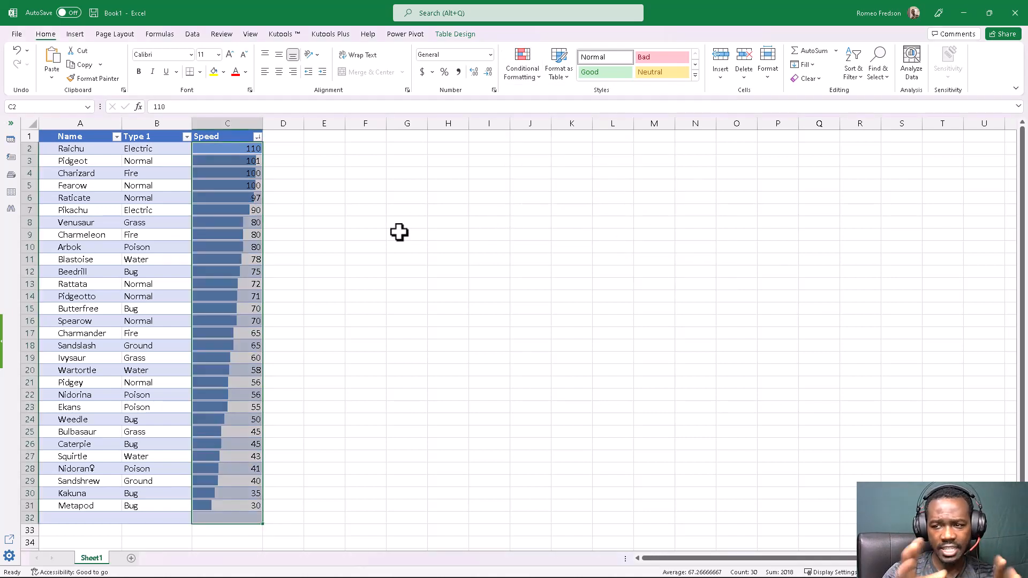